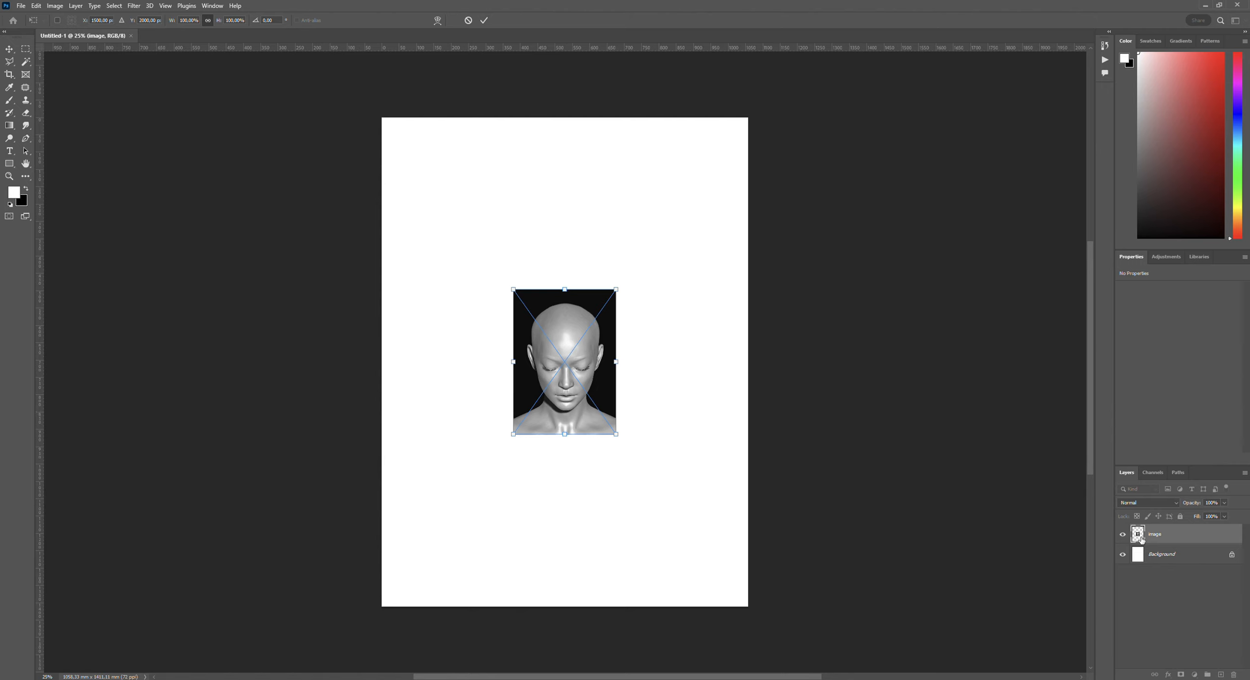
Scale the placed head image proportionally to fill the canvas width and shift it slightly upward so it covers the canvas's lower edge.
{"action": "left_click_drag", "start_coordinate": [617, 364], "coordinate": [748, 365]}
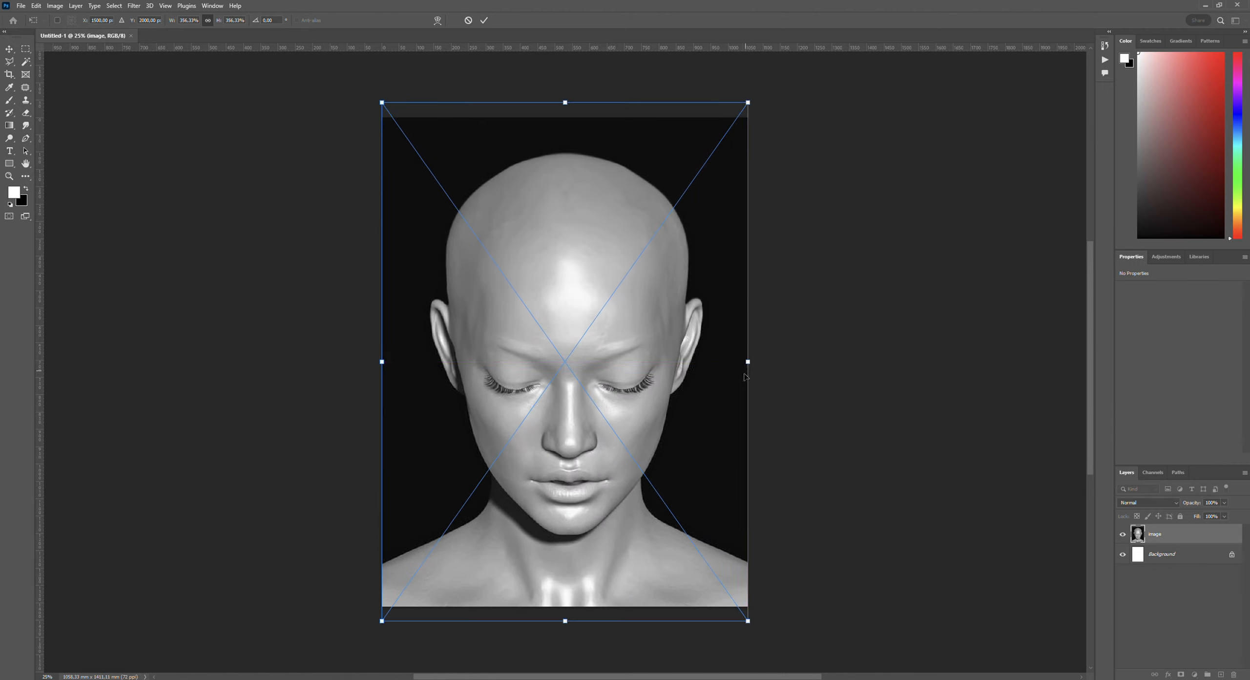
{"action": "left_click_drag", "start_coordinate": [679, 466], "coordinate": [679, 456]}
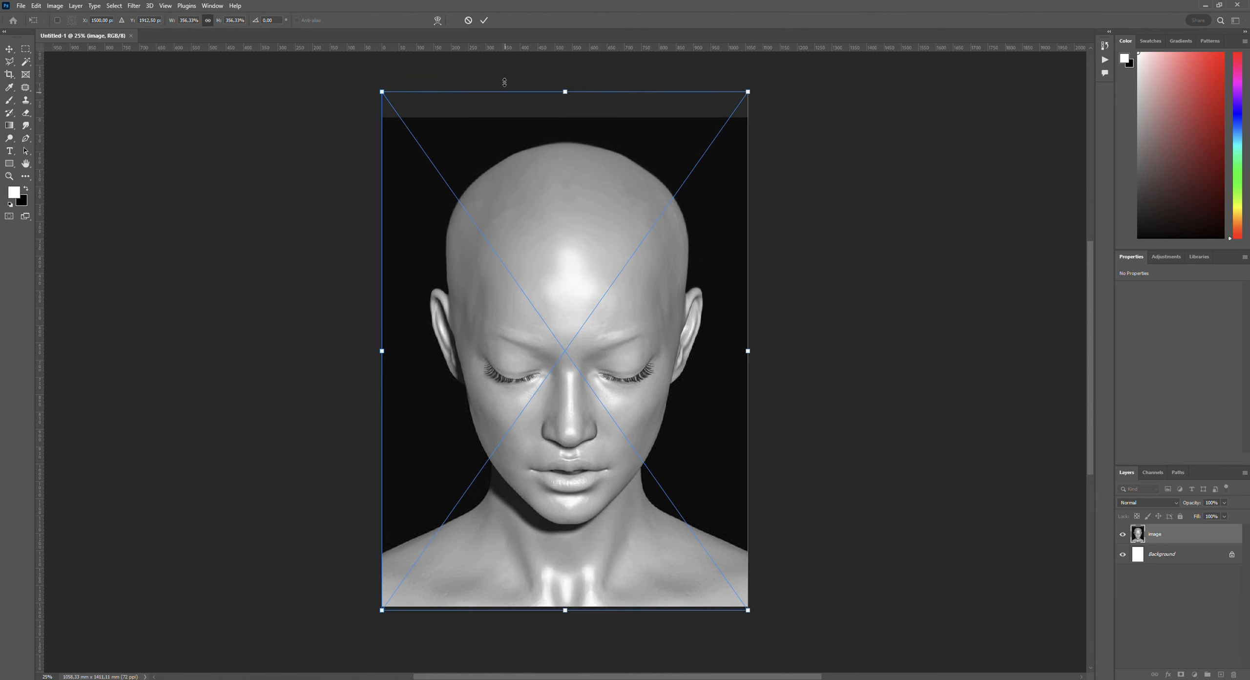
{"action": "left_click", "coordinate": [484, 21]}
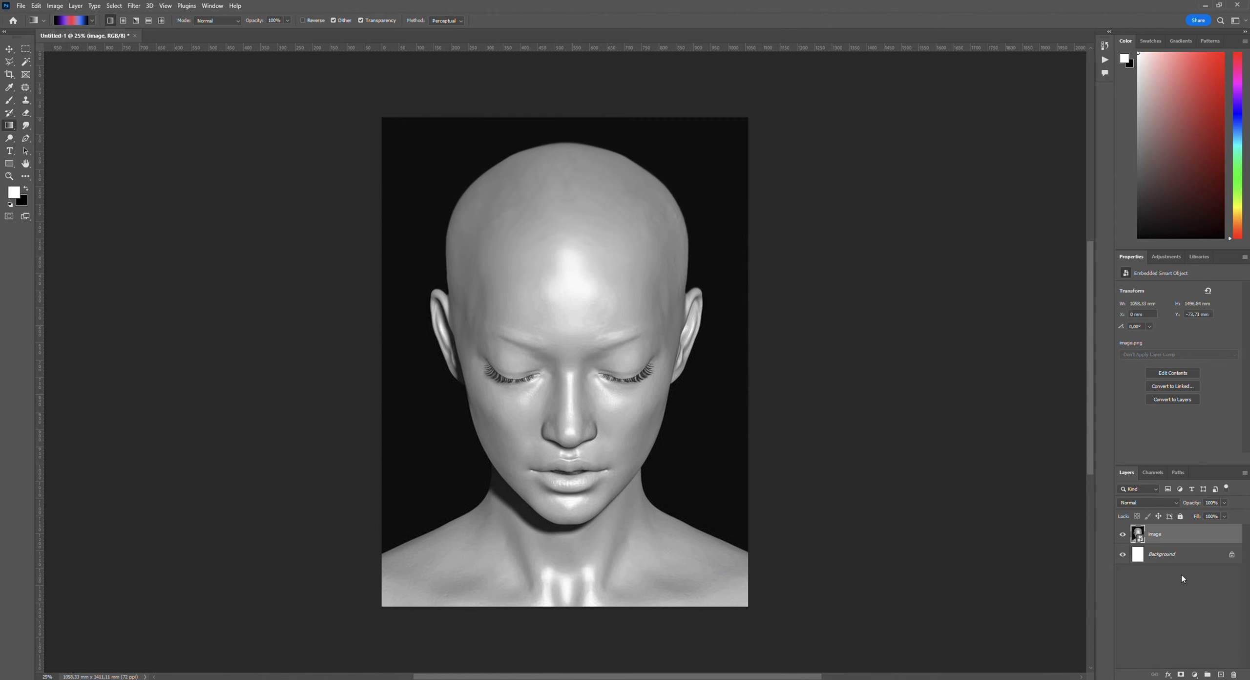
Combine the image layer and the Background layer into one smart object.
{"action": "left_click", "coordinate": [1163, 558], "text": "shift"}
{"action": "right_click", "coordinate": [1163, 558]}
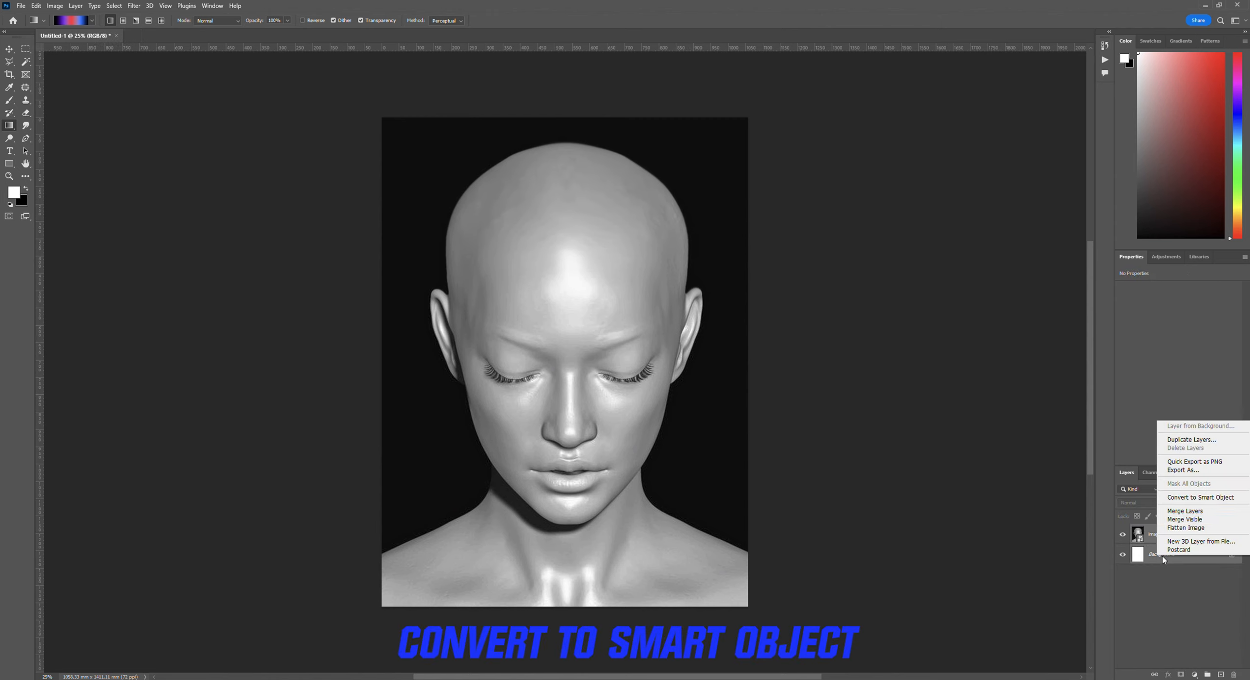
{"action": "left_click", "coordinate": [1192, 503]}
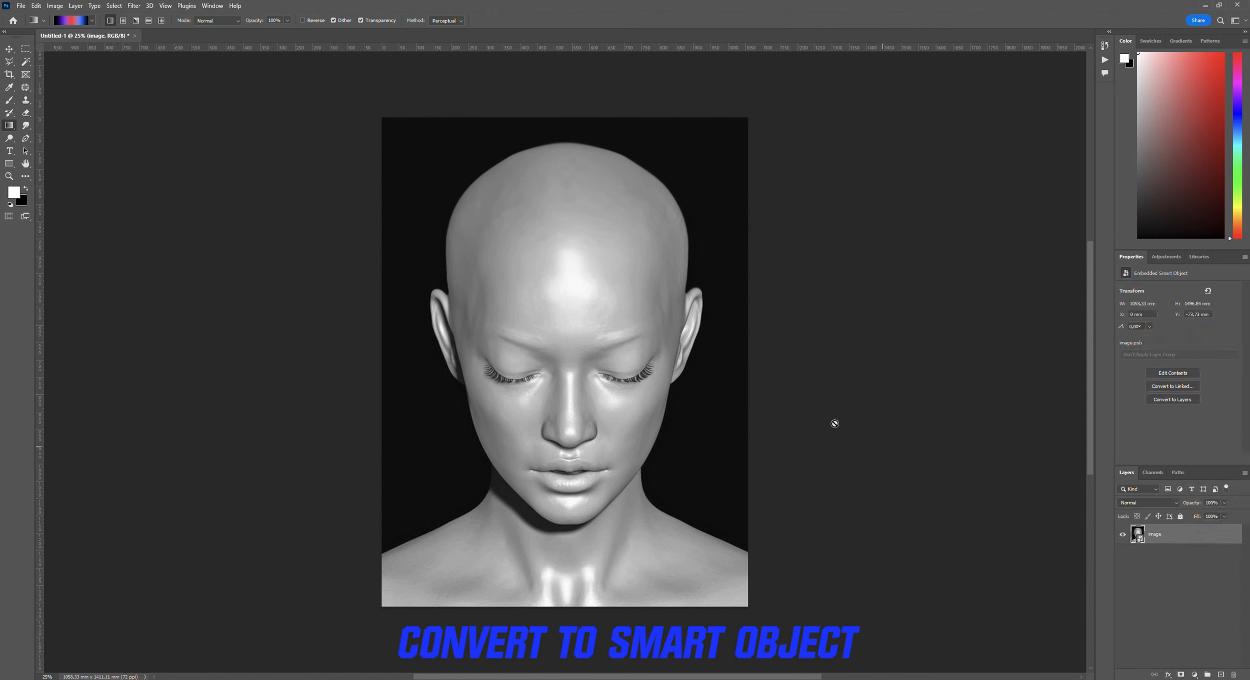
Apply a Gaussian Blur with a radius of 3.0 pixels to the image smart object.
{"action": "left_click", "coordinate": [8, 48]}
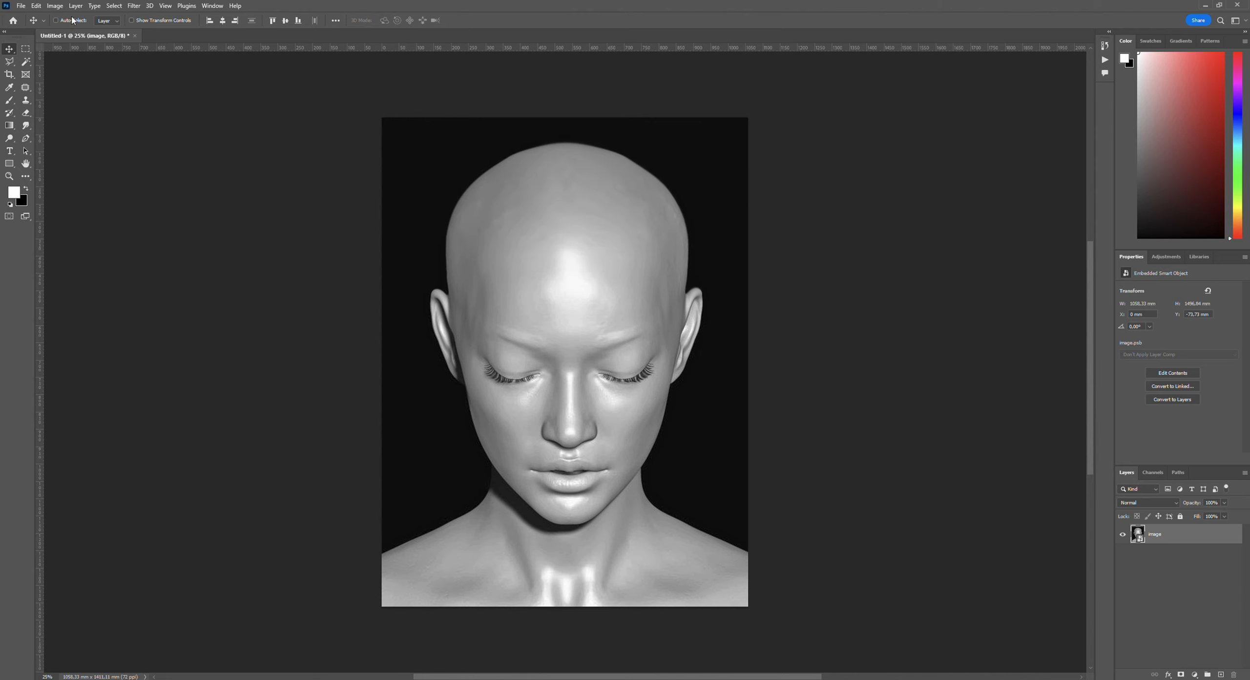
{"action": "left_click", "coordinate": [133, 6]}
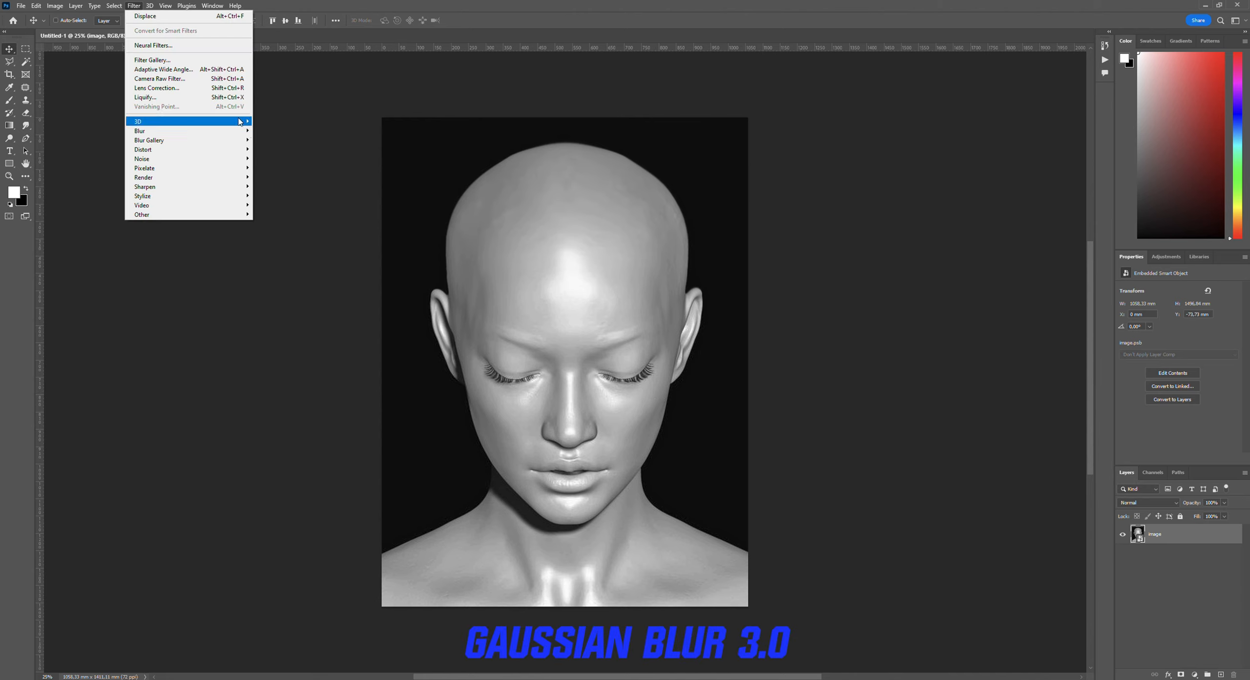
{"action": "mouse_move", "coordinate": [243, 132]}
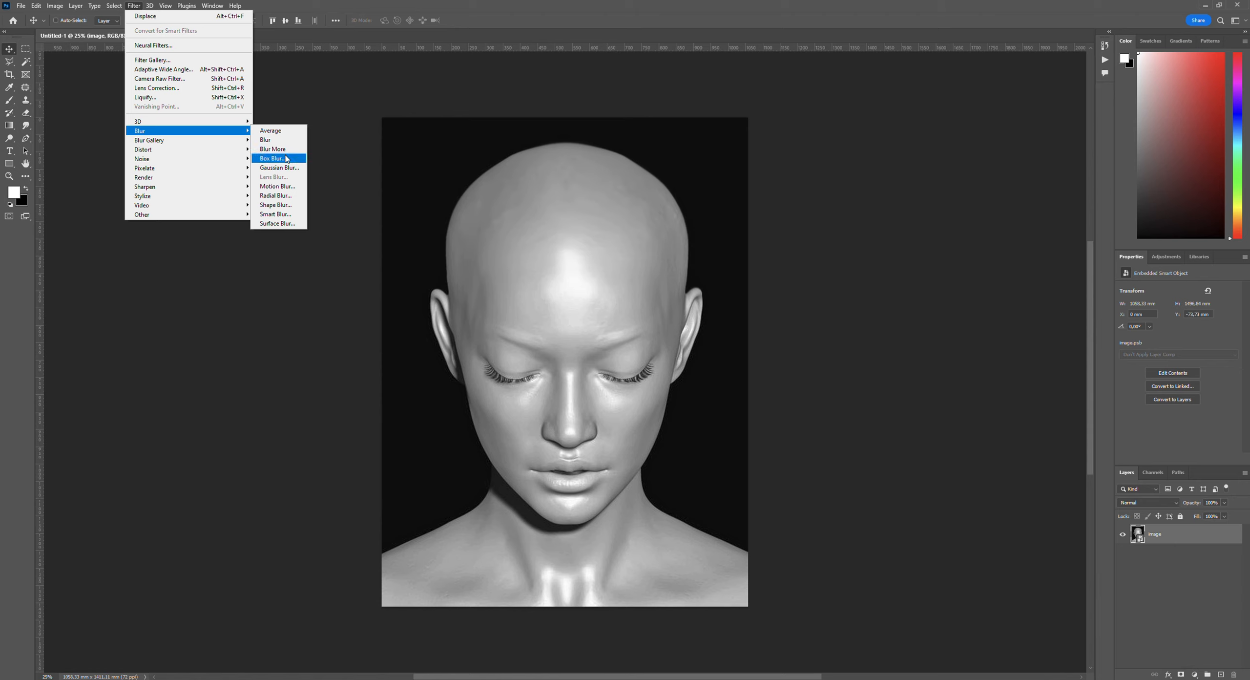
{"action": "left_click", "coordinate": [279, 168]}
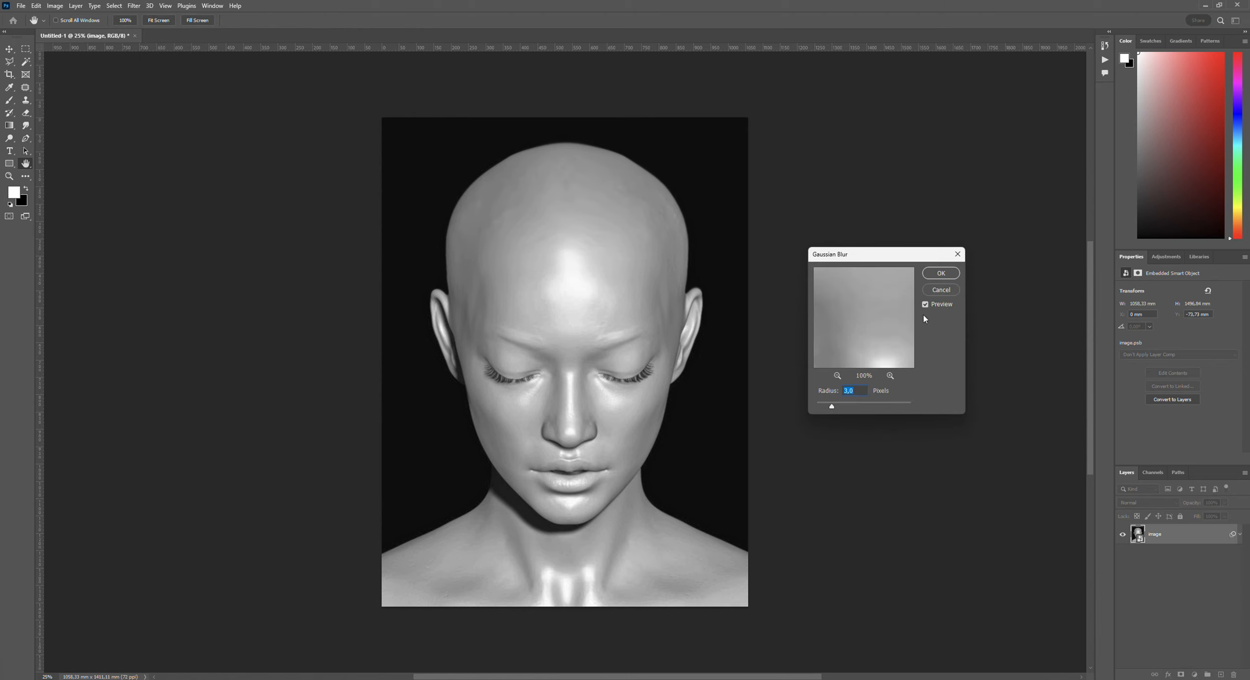
{"action": "left_click", "coordinate": [941, 273]}
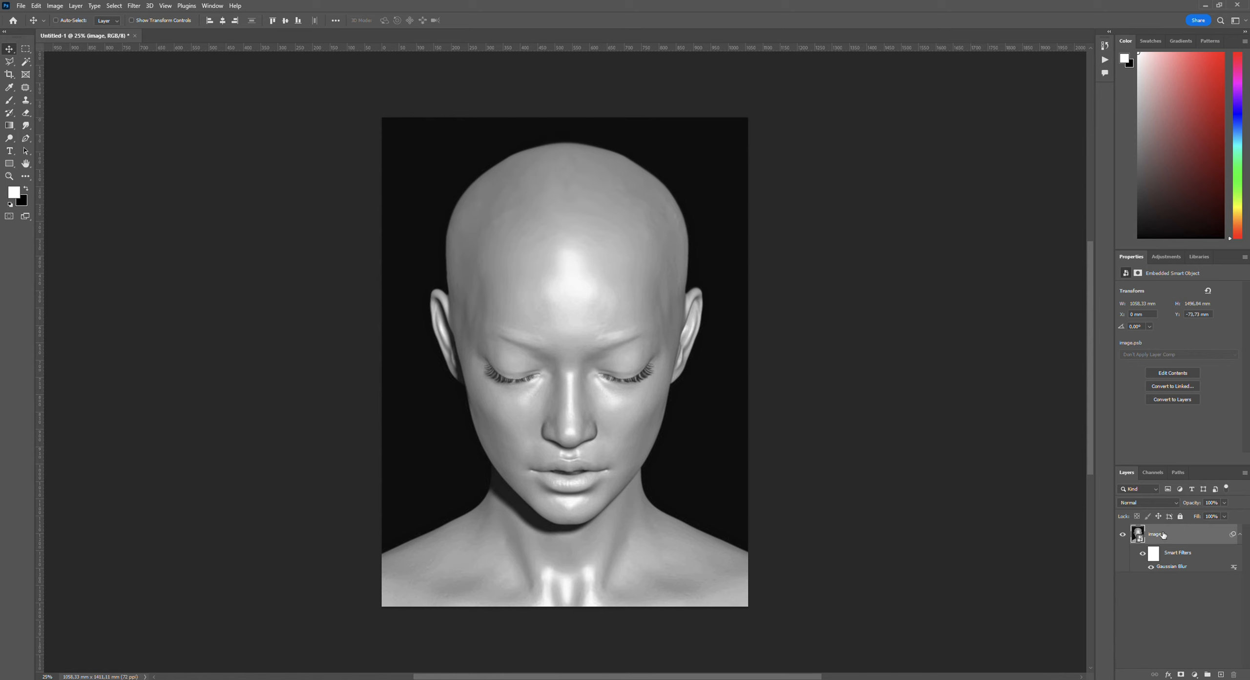
Duplicate the blurred image layer and rename the copy "blur 1".
{"action": "key", "text": "ctrl+j"}
{"action": "key", "text": "g"}
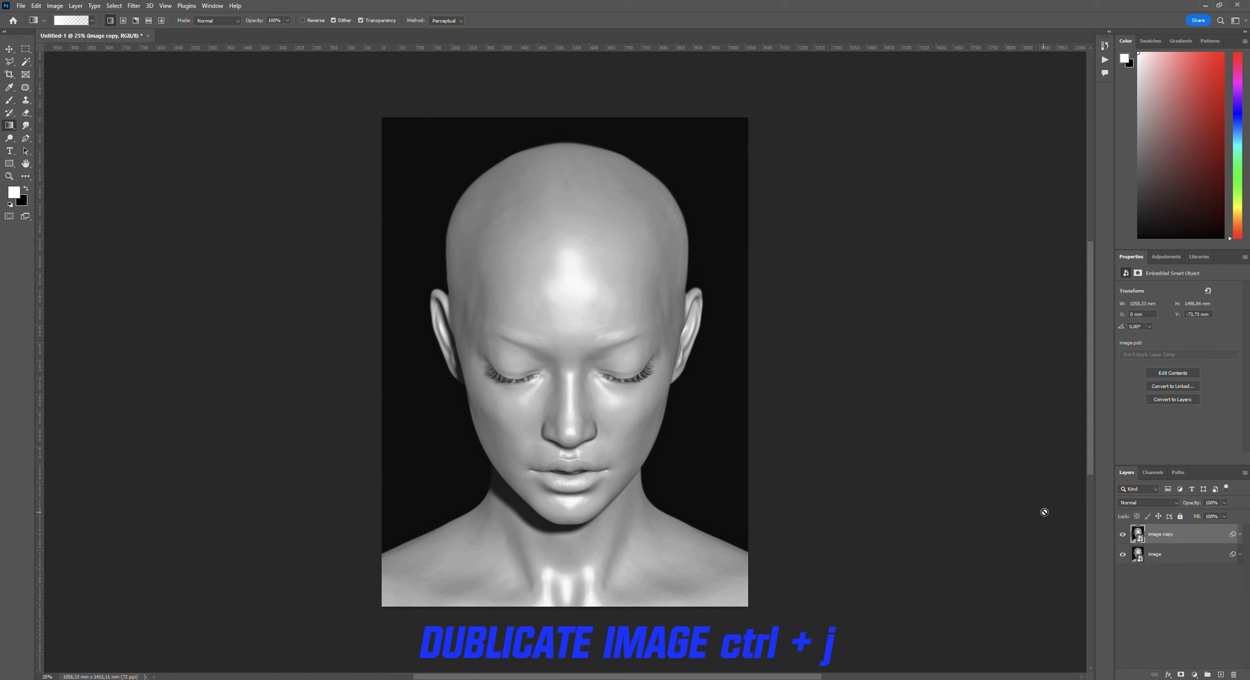
{"action": "double_click", "coordinate": [1160, 534]}
{"action": "type", "text": "bl"}
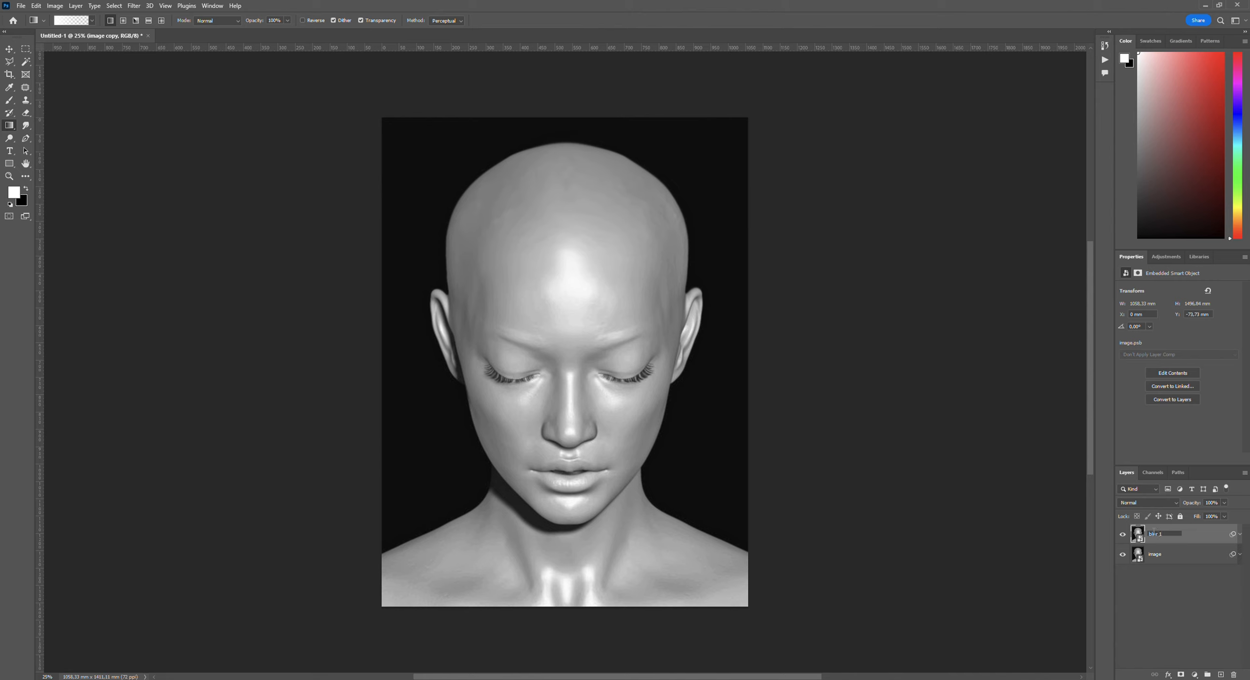
{"action": "type", "text": "ur 1"}
{"action": "key", "text": "Return"}
Apply a Motion Blur to the blur 1 layer with an angle of 0° and a distance of 350 pixels.
{"action": "left_click", "coordinate": [134, 7]}
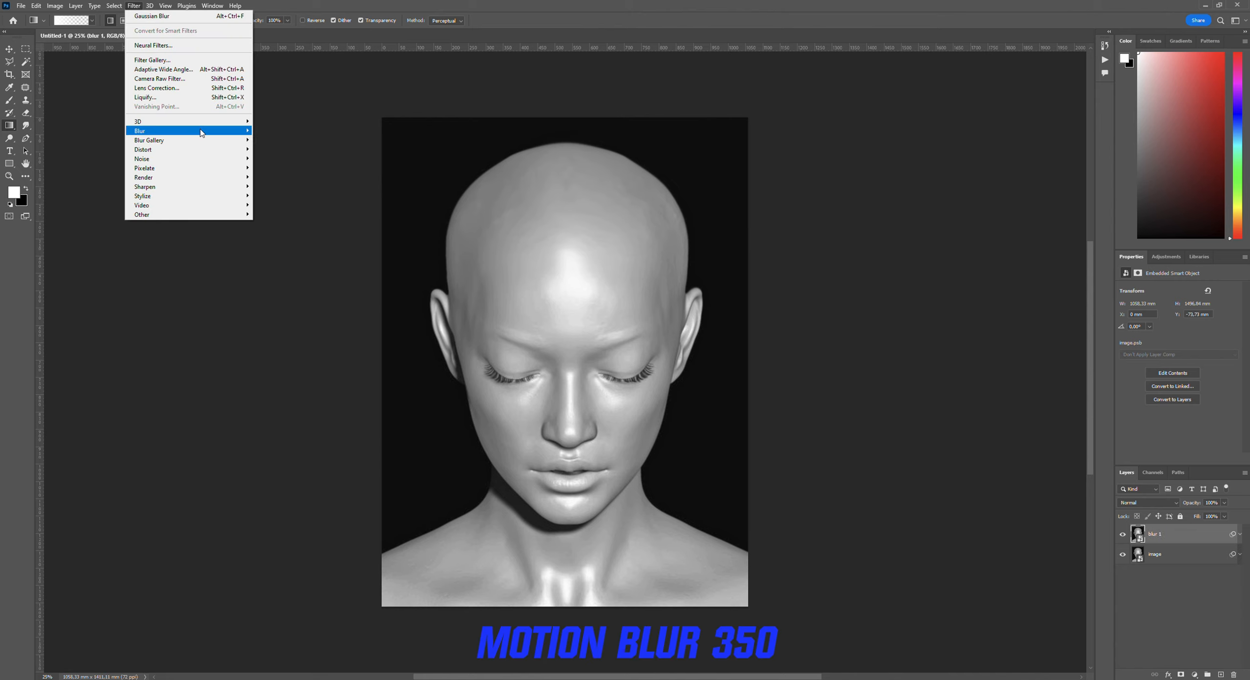
{"action": "mouse_move", "coordinate": [204, 132]}
{"action": "left_click", "coordinate": [277, 186]}
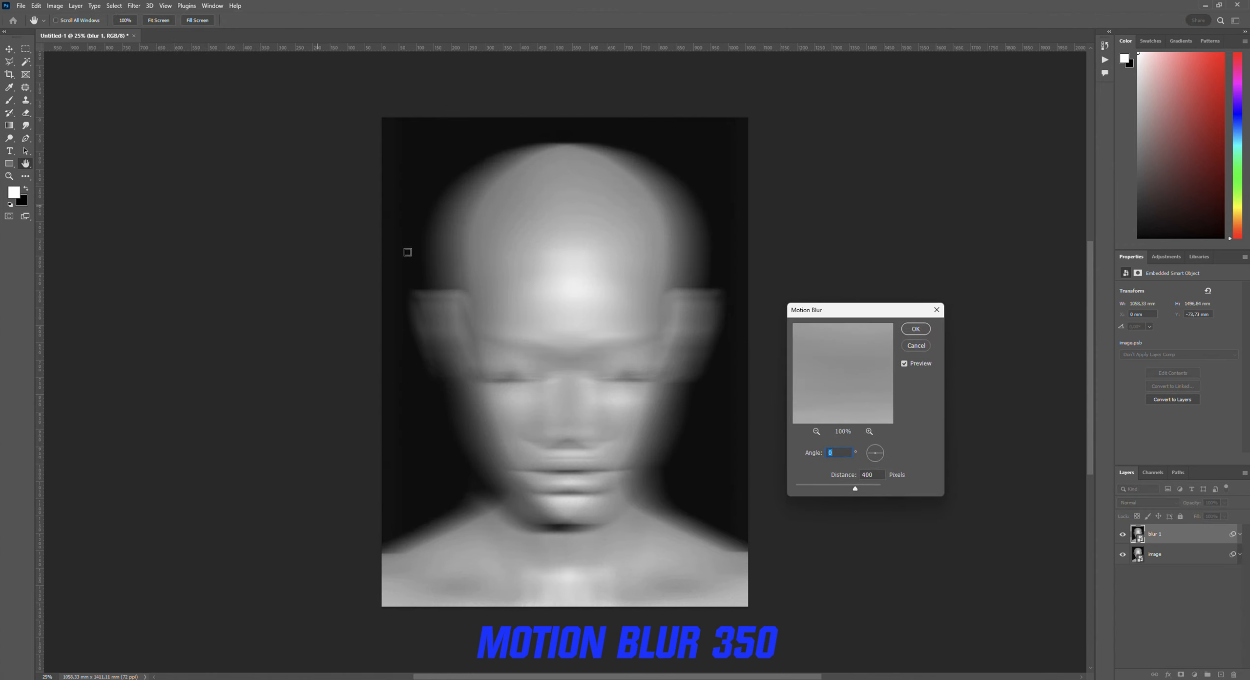
{"action": "double_click", "coordinate": [871, 475]}
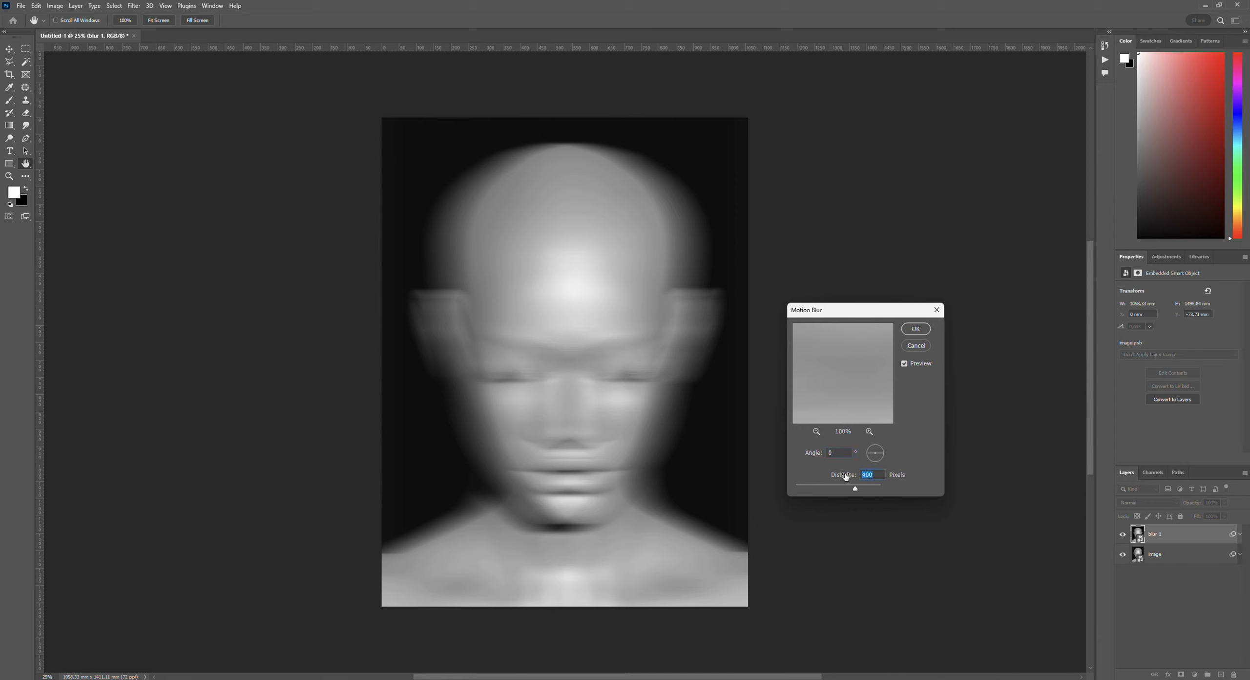
{"action": "type", "text": "350"}
{"action": "left_click", "coordinate": [916, 329]}
Set the blur 1 layer's opacity to 70%.
{"action": "key", "text": "g"}
{"action": "left_click", "coordinate": [1213, 503]}
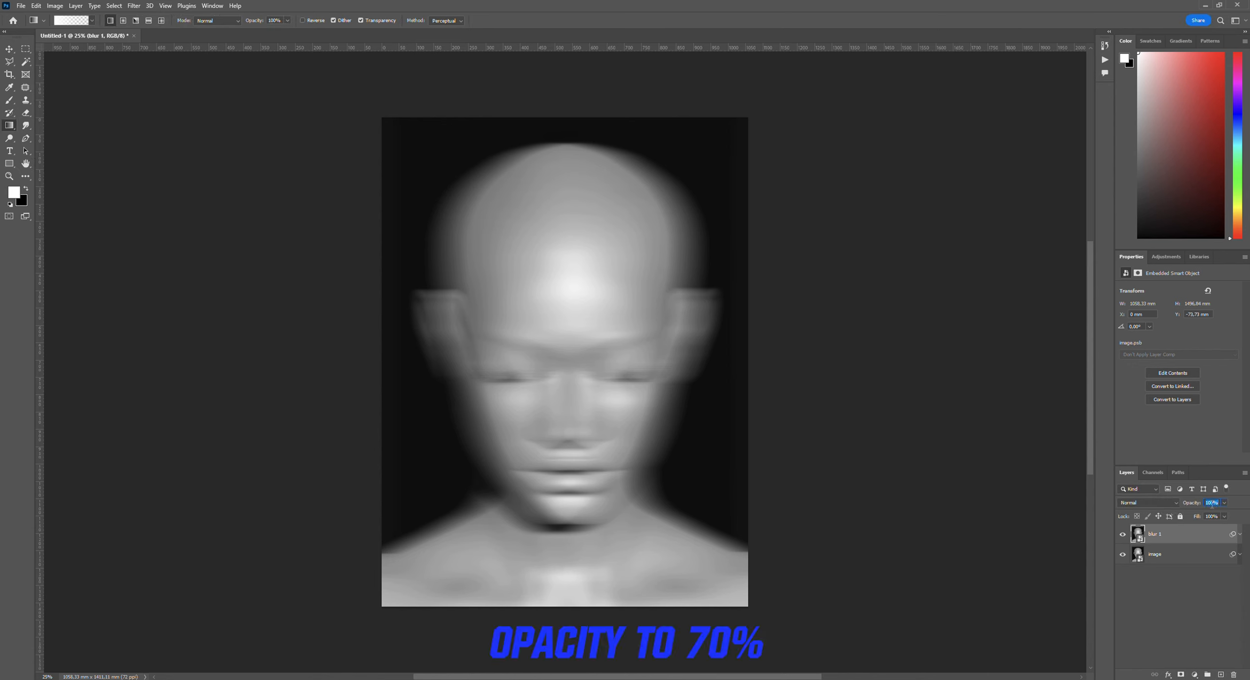
{"action": "type", "text": "70"}
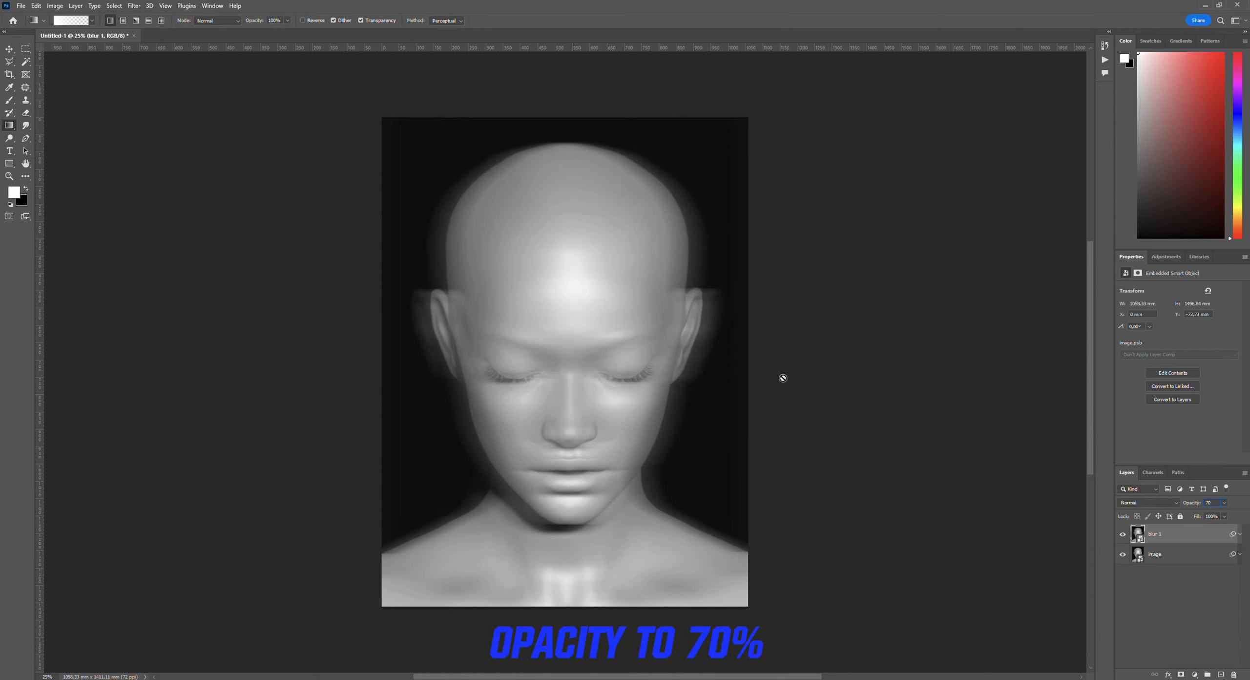
{"action": "left_click", "coordinate": [9, 49]}
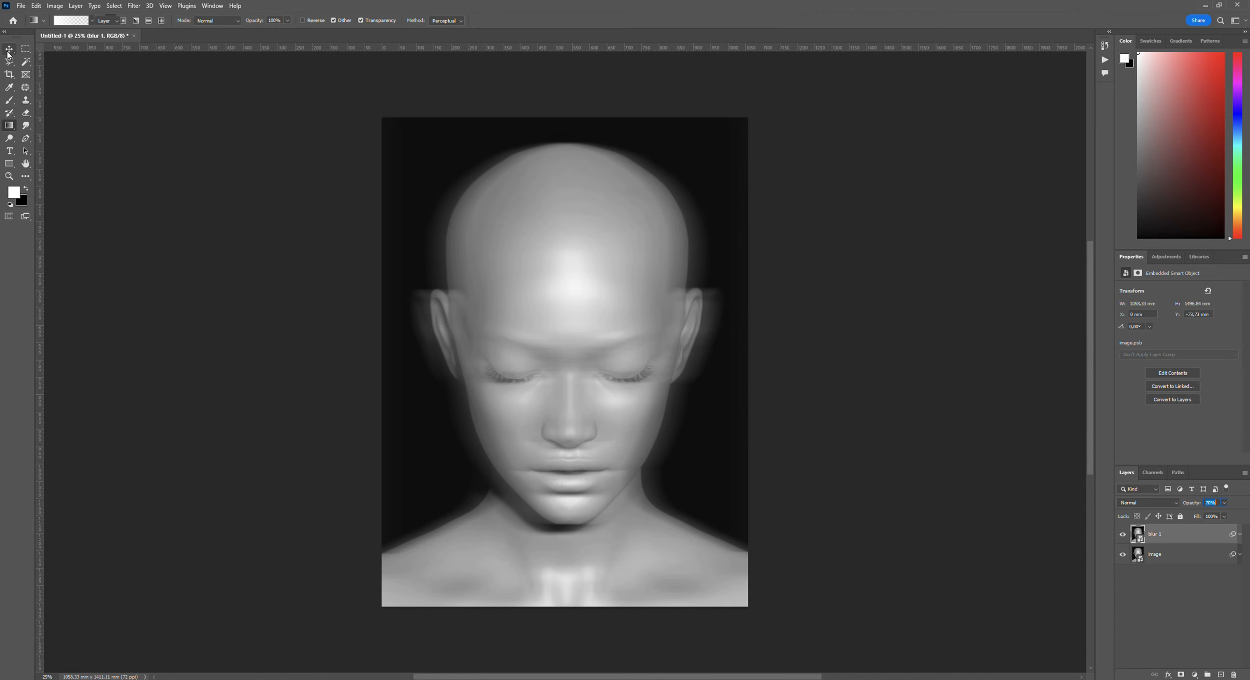
Mask the blur 1 layer with a horizontal black Foreground to Transparent gradient, keeping the motion blur only on the head's right side.
{"action": "left_click", "coordinate": [1182, 675]}
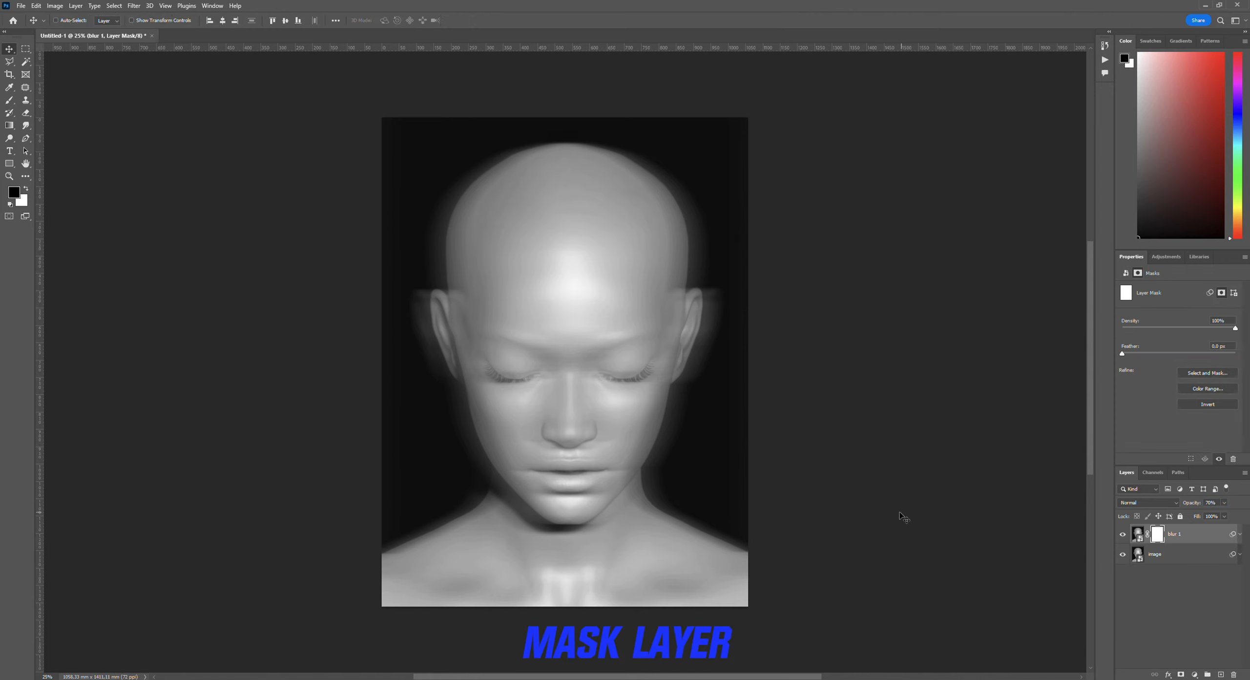
{"action": "left_click", "coordinate": [9, 125]}
{"action": "left_click", "coordinate": [70, 24]}
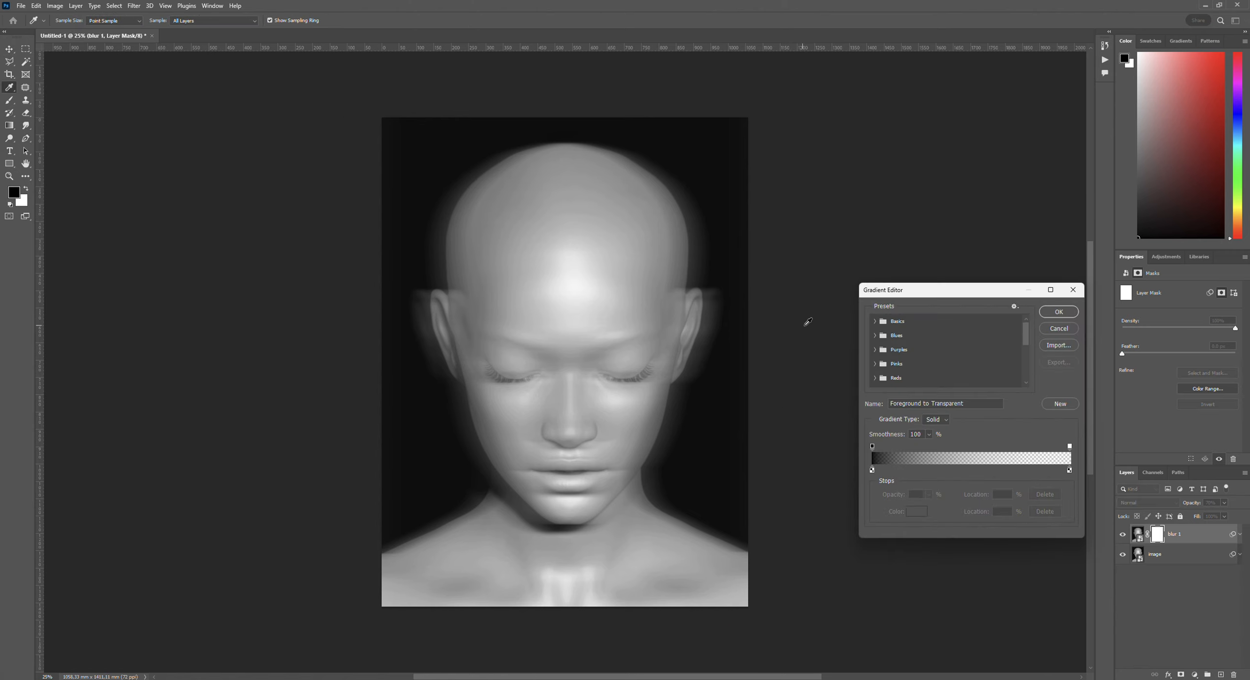
{"action": "left_click", "coordinate": [875, 323]}
{"action": "left_click", "coordinate": [904, 337]}
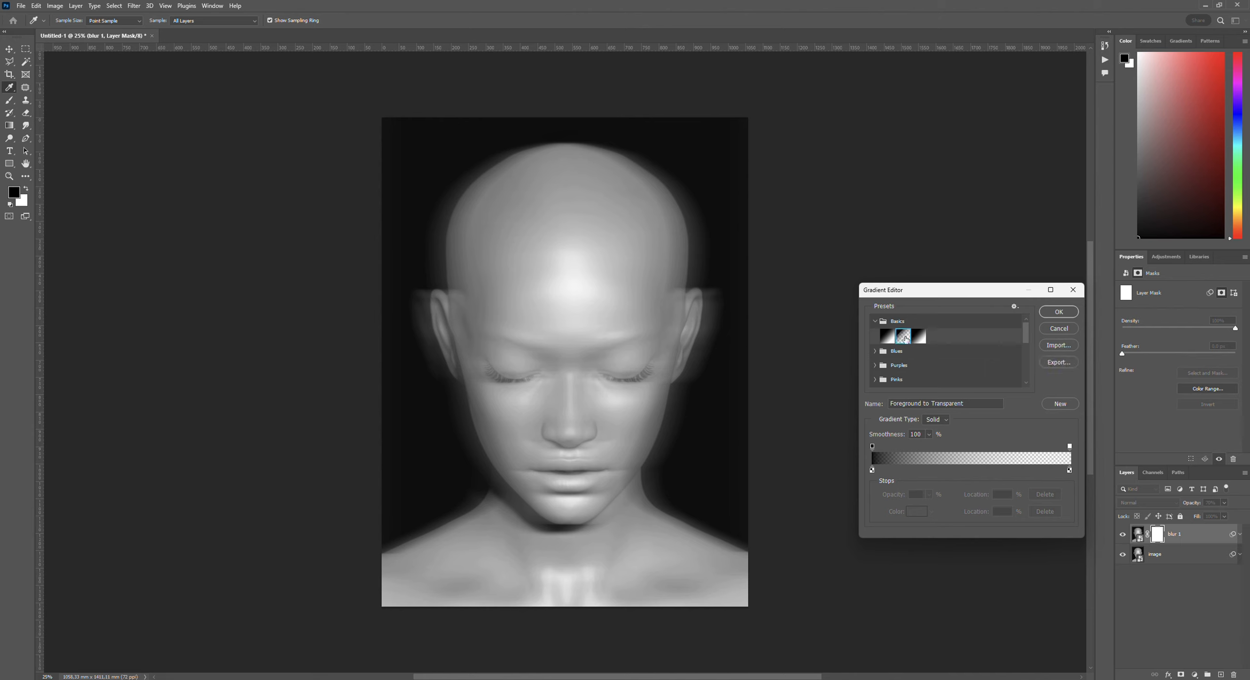
{"action": "left_click", "coordinate": [1046, 315]}
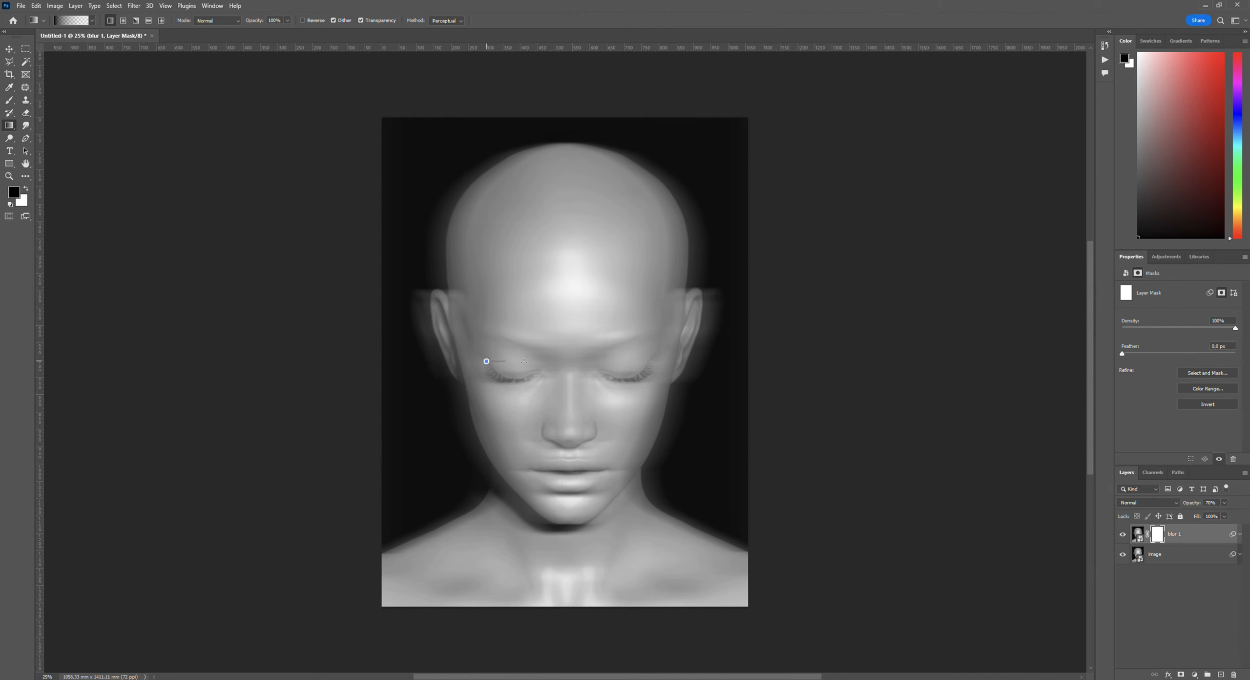
{"action": "left_click_drag", "start_coordinate": [524, 362], "coordinate": [740, 366]}
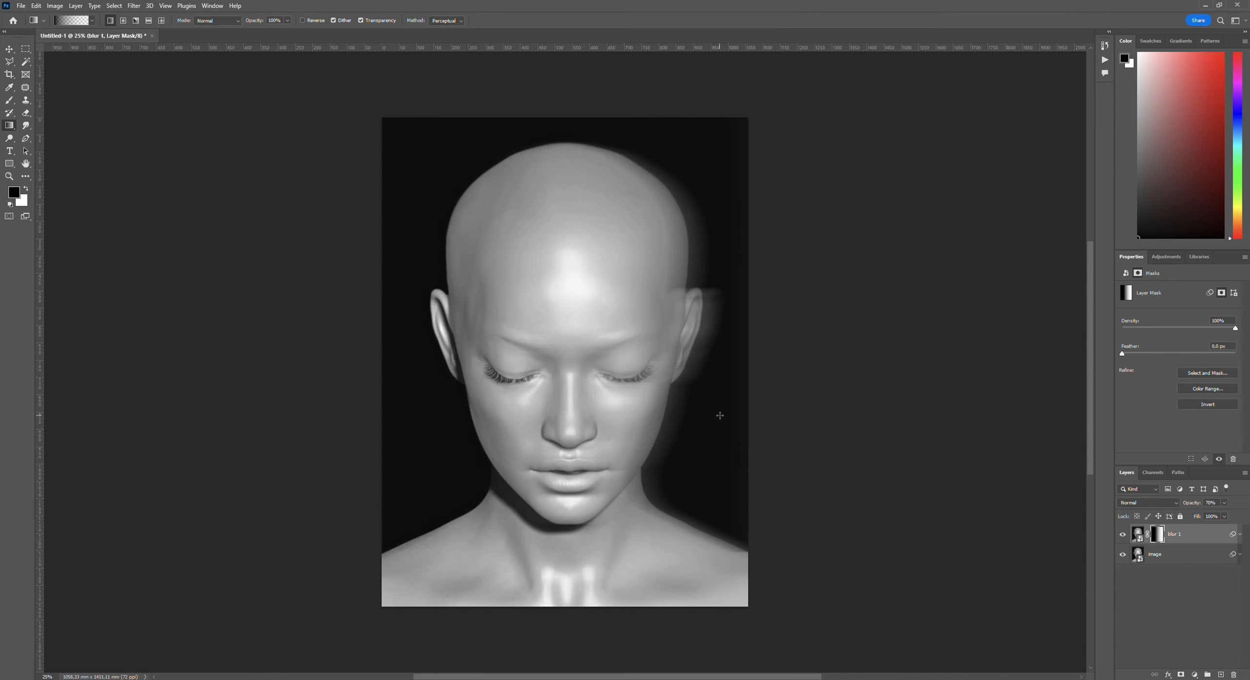
Duplicate the masked blur 1 layer and invert the copy's mask so the blur covers the opposite side of the head.
{"action": "left_click", "coordinate": [1180, 538]}
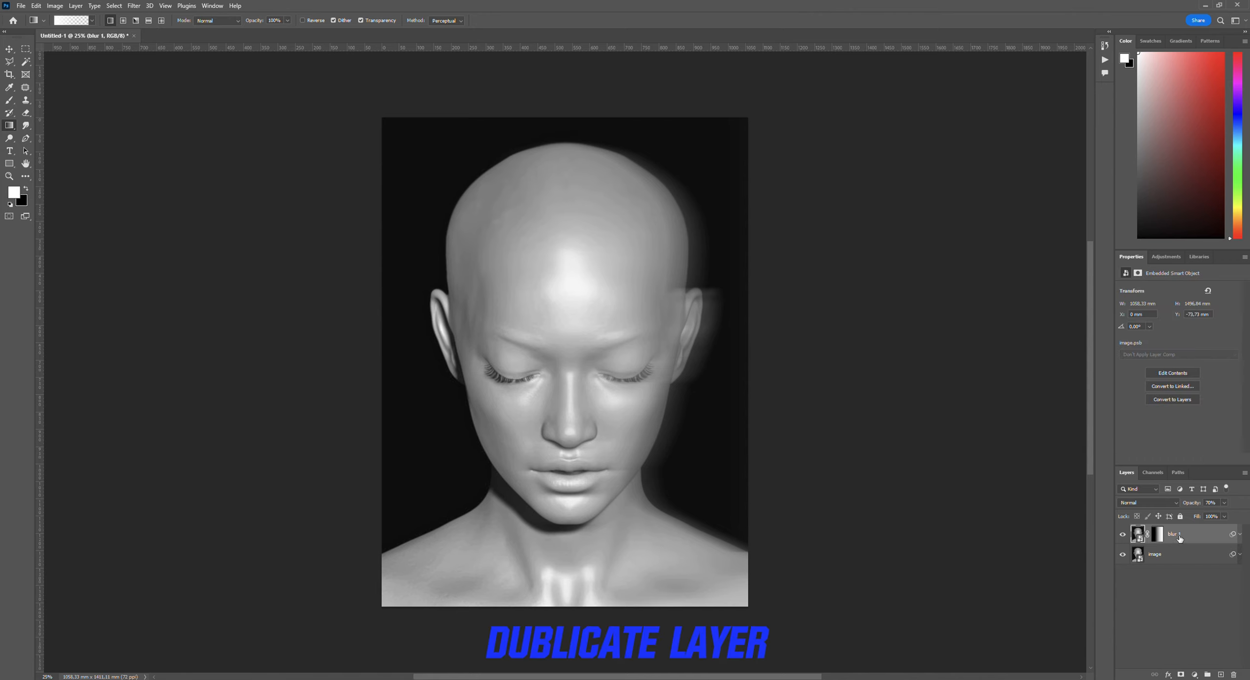
{"action": "key", "text": "ctrl+j"}
{"action": "left_click", "coordinate": [1157, 533]}
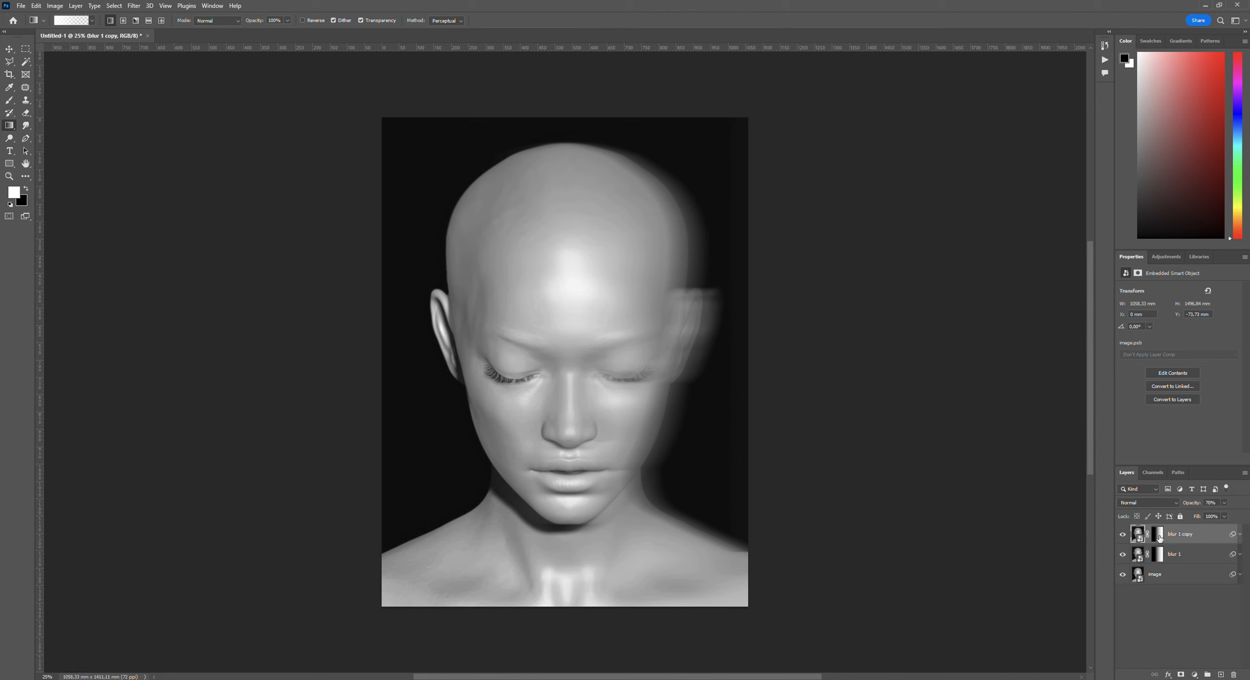
{"action": "key", "text": "ctrl+i"}
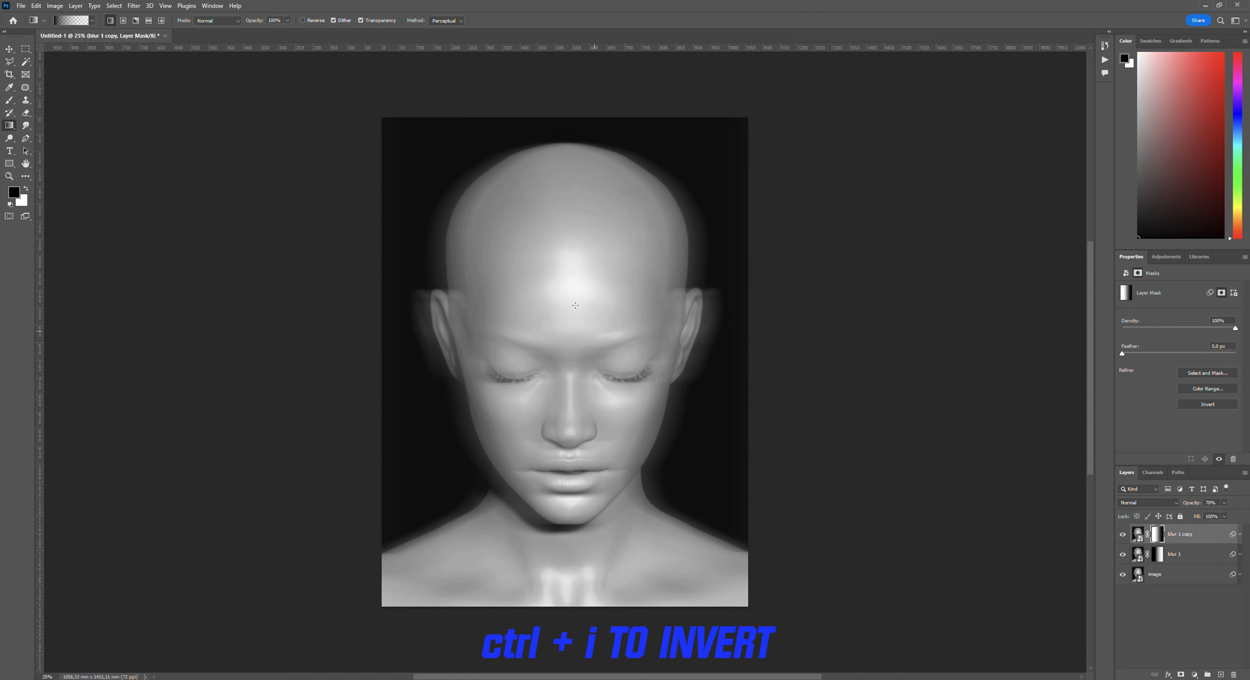
{"action": "left_click", "coordinate": [6, 51]}
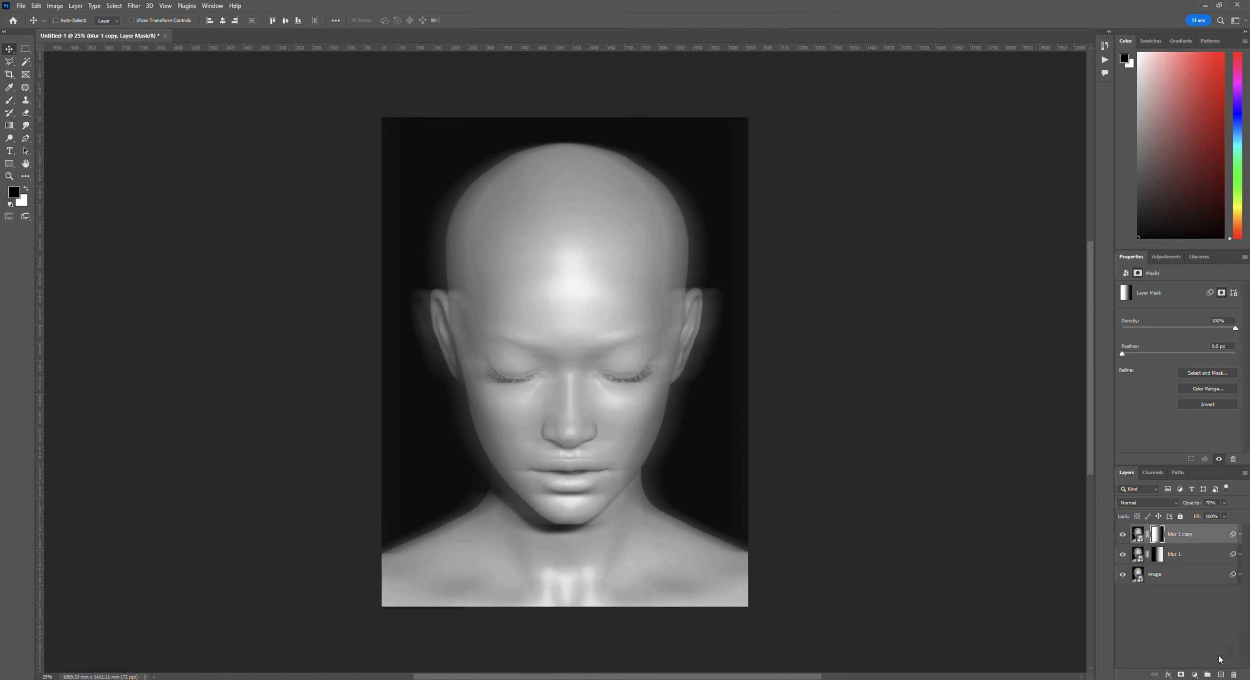
Add a Gradient Map adjustment layer above the blur layers and import the Heatmap Gradient Presets file into its gradient editor.
{"action": "left_click", "coordinate": [1195, 675]}
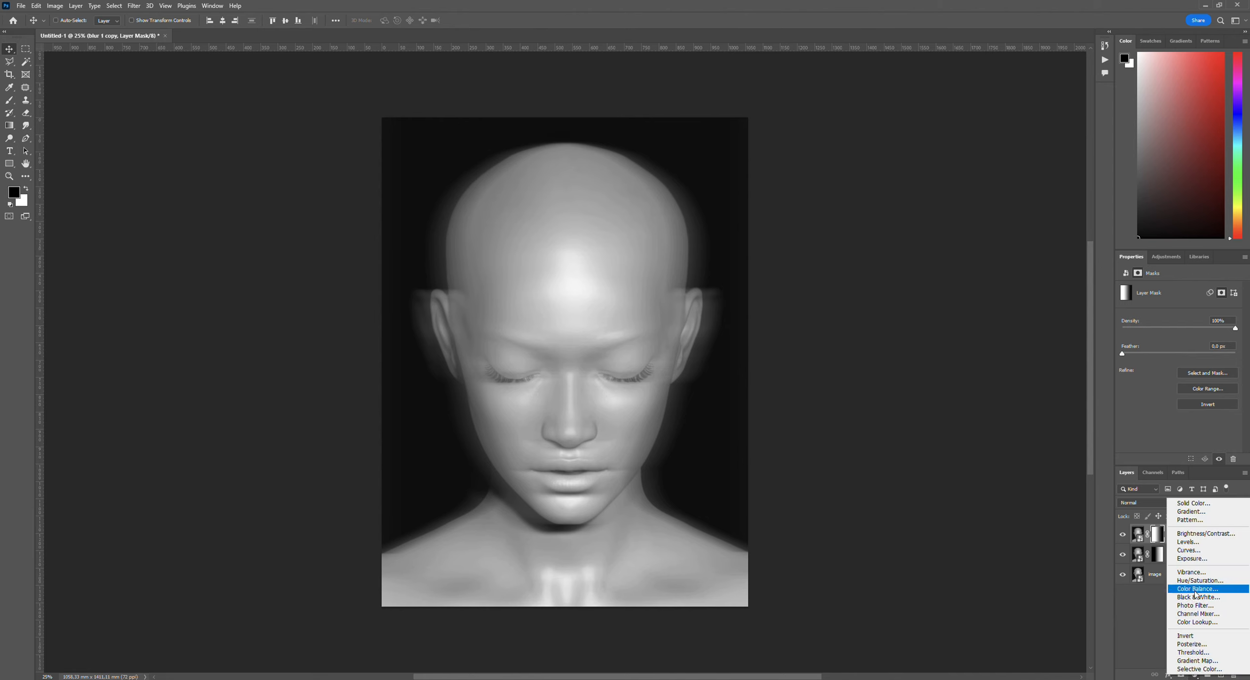
{"action": "left_click", "coordinate": [1197, 660]}
{"action": "left_click", "coordinate": [1176, 292]}
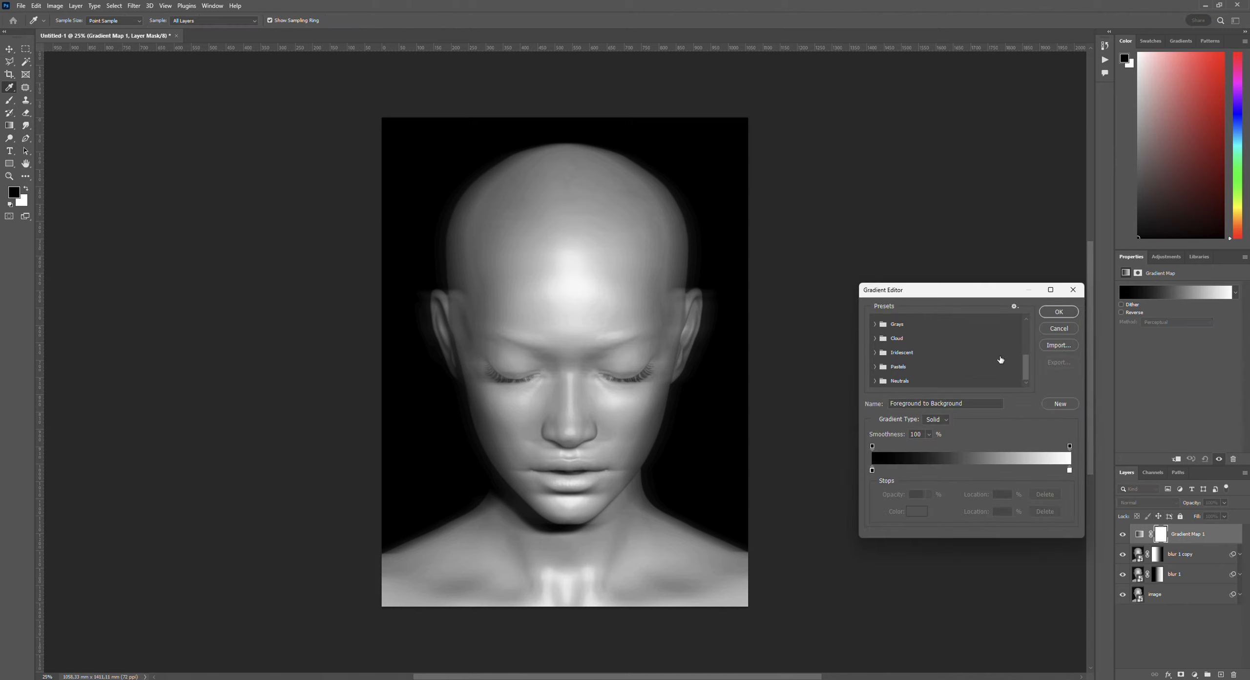
{"action": "left_click", "coordinate": [1050, 347]}
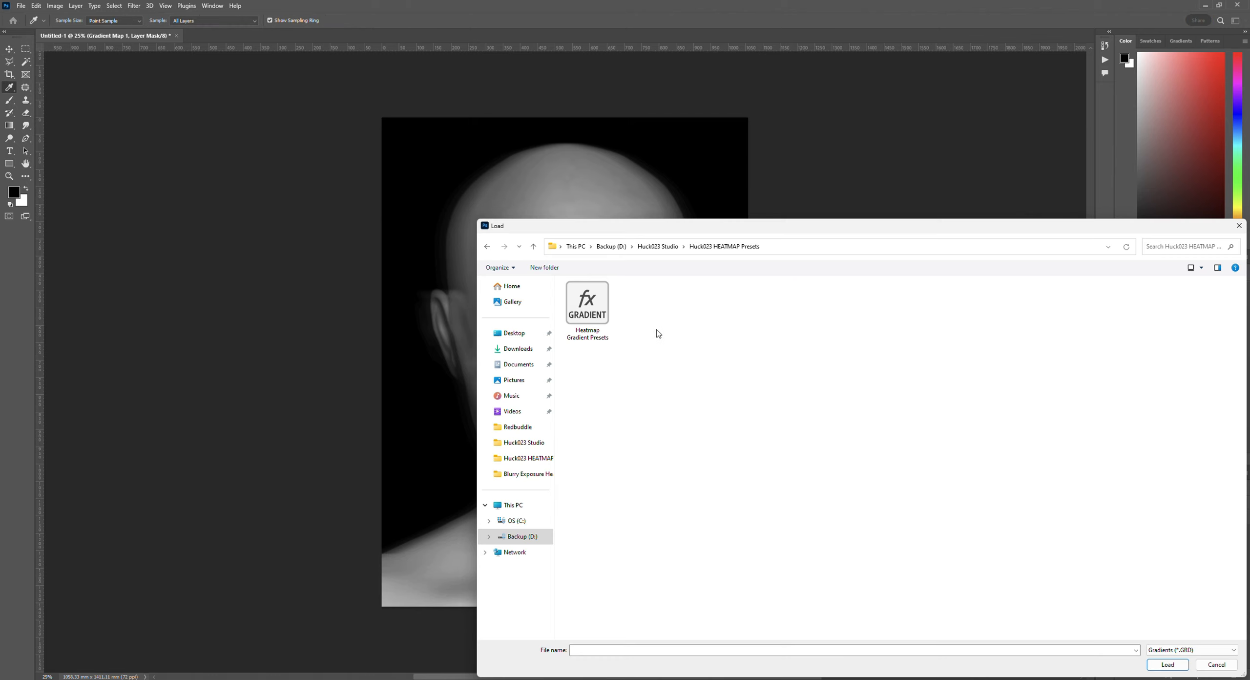
{"action": "double_click", "coordinate": [596, 324]}
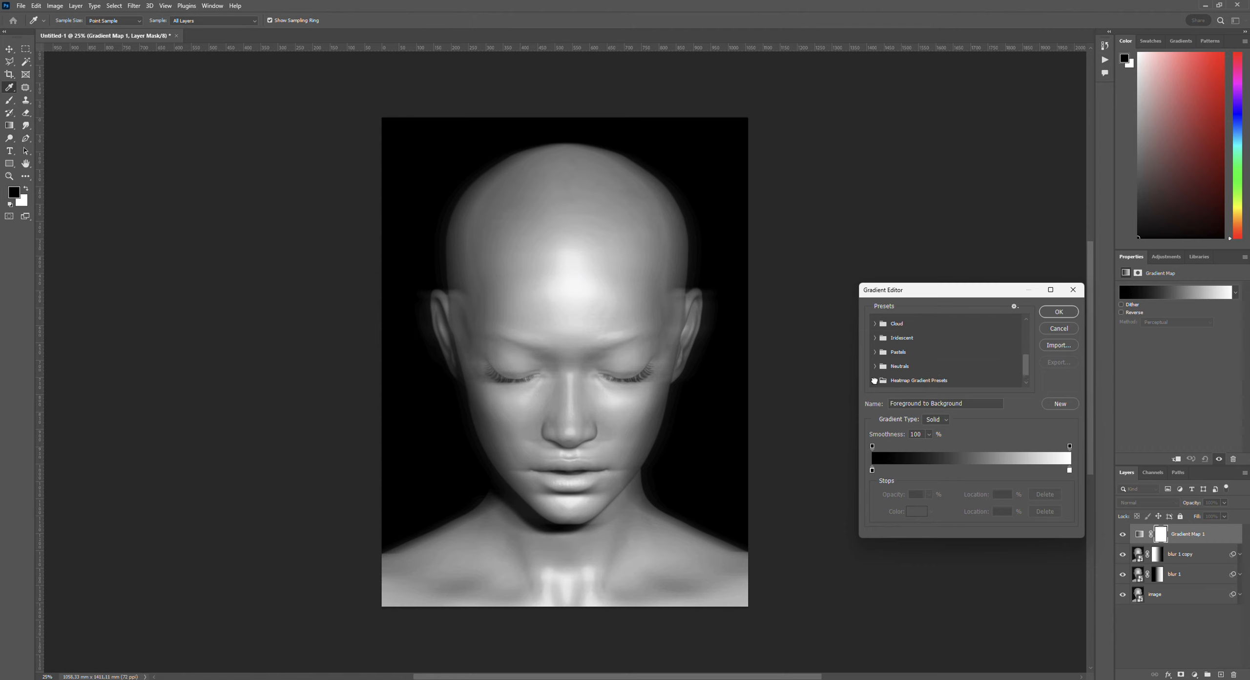
Apply the Intuitive Designs Heatmap 05 preset to the gradient map and reverse the gradient.
{"action": "left_click", "coordinate": [875, 381]}
{"action": "left_click", "coordinate": [885, 380]}
{"action": "left_click", "coordinate": [959, 380]}
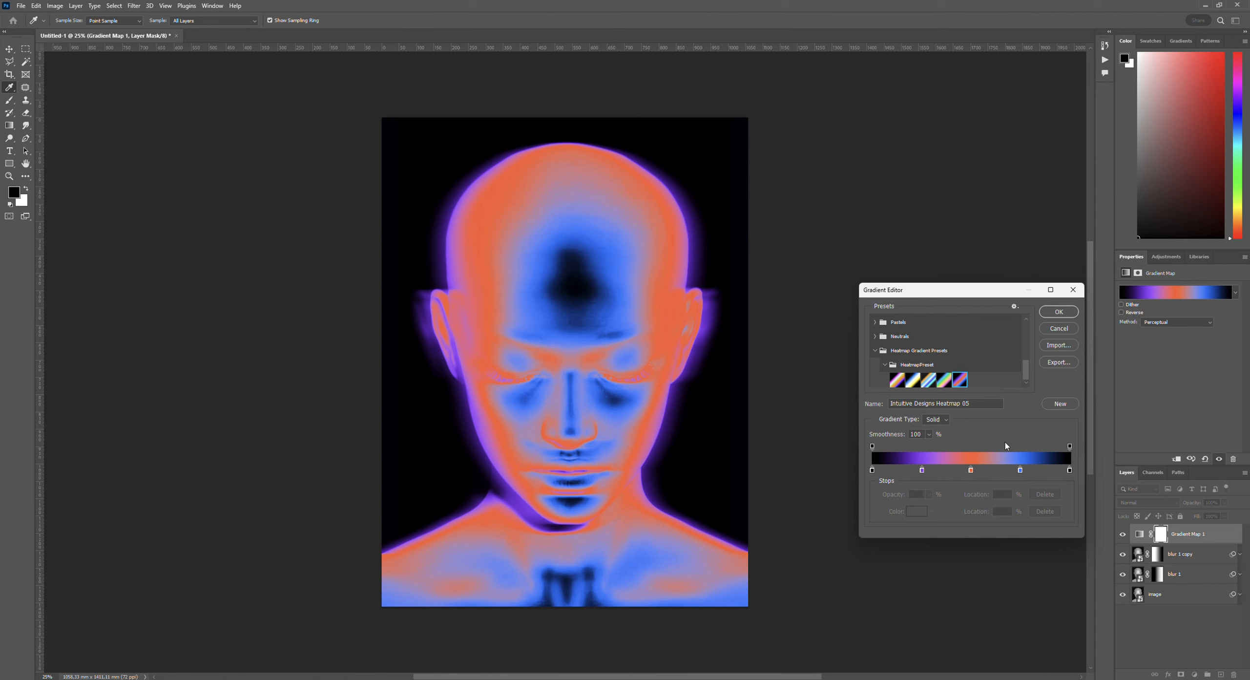
{"action": "left_click", "coordinate": [1058, 312]}
{"action": "left_click", "coordinate": [1122, 313]}
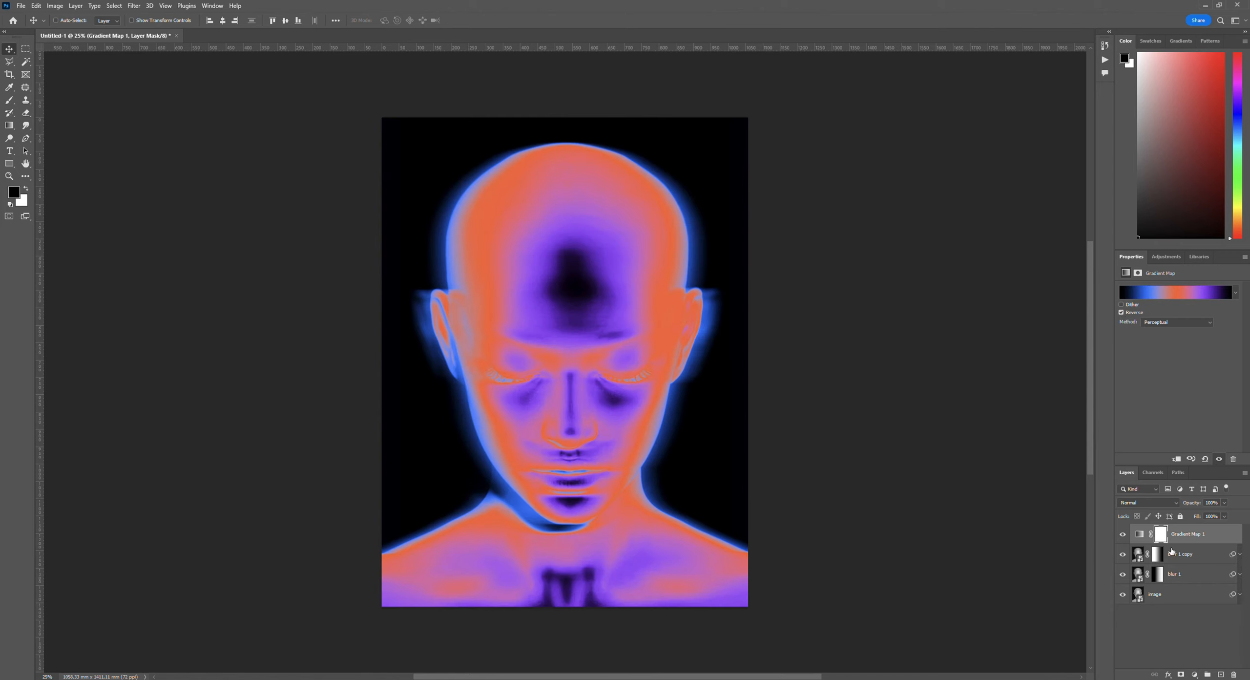
Add a Levels adjustment layer above the gradient map with input levels 16, 0.83 and 242.
{"action": "left_click", "coordinate": [1196, 674]}
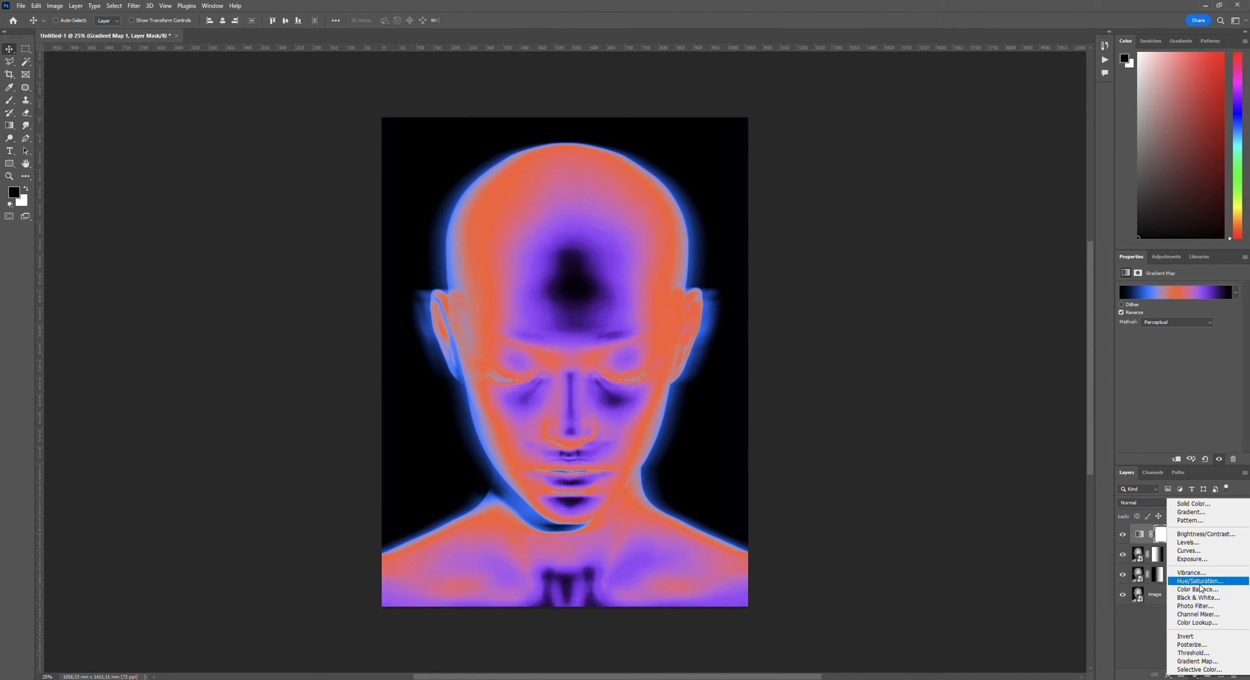
{"action": "left_click", "coordinate": [1199, 545]}
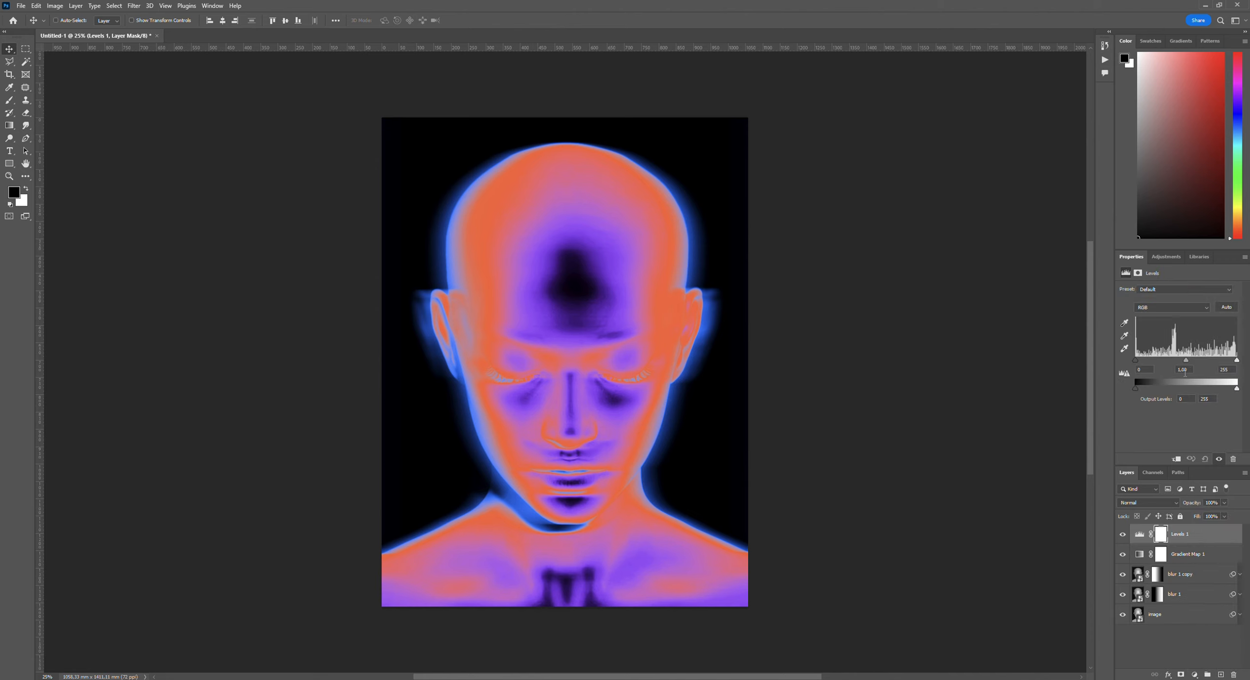
{"action": "left_click_drag", "start_coordinate": [1186, 360], "coordinate": [1142, 364]}
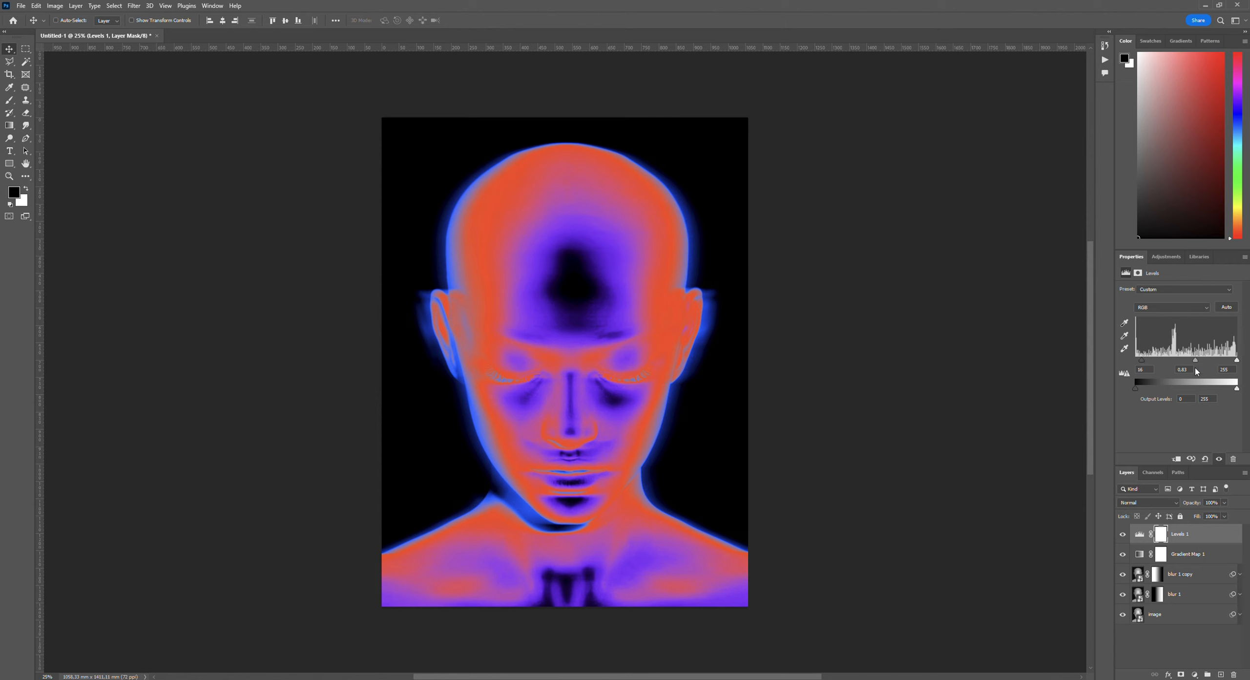
{"action": "left_click_drag", "start_coordinate": [1238, 362], "coordinate": [1232, 363]}
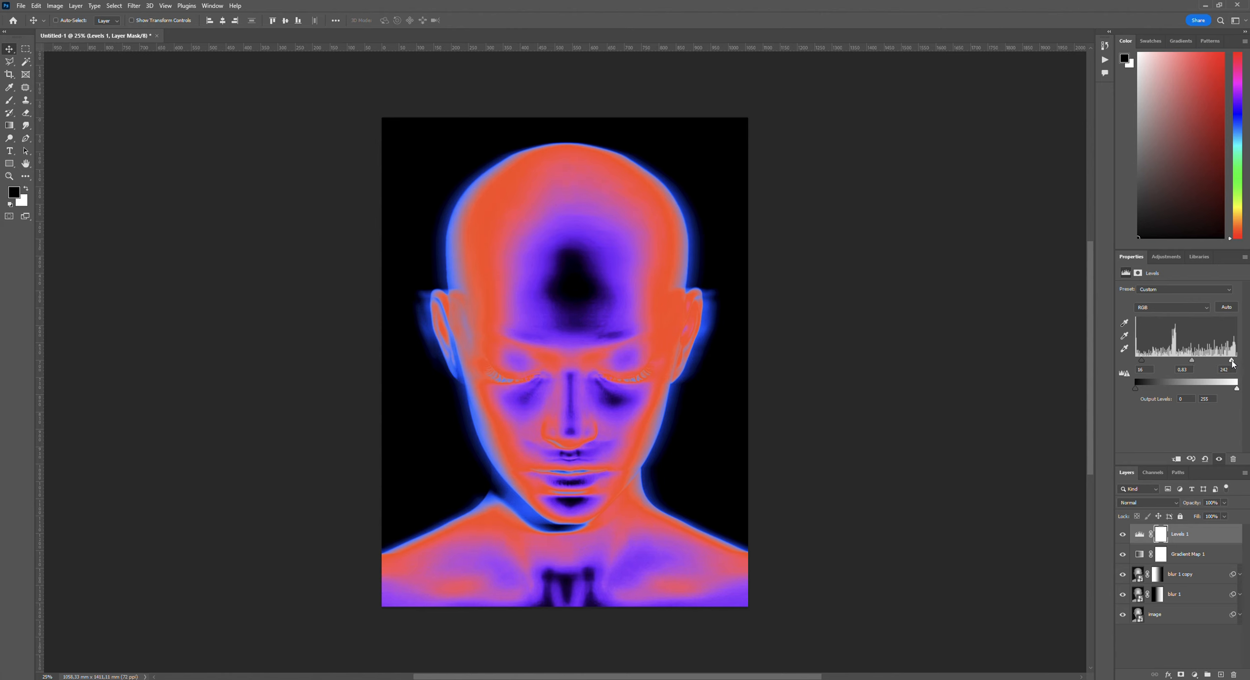
Edit the gradient map's gradient, moving the blue color stop to 72% and the purple color stop to 33%.
{"action": "left_click", "coordinate": [1179, 556]}
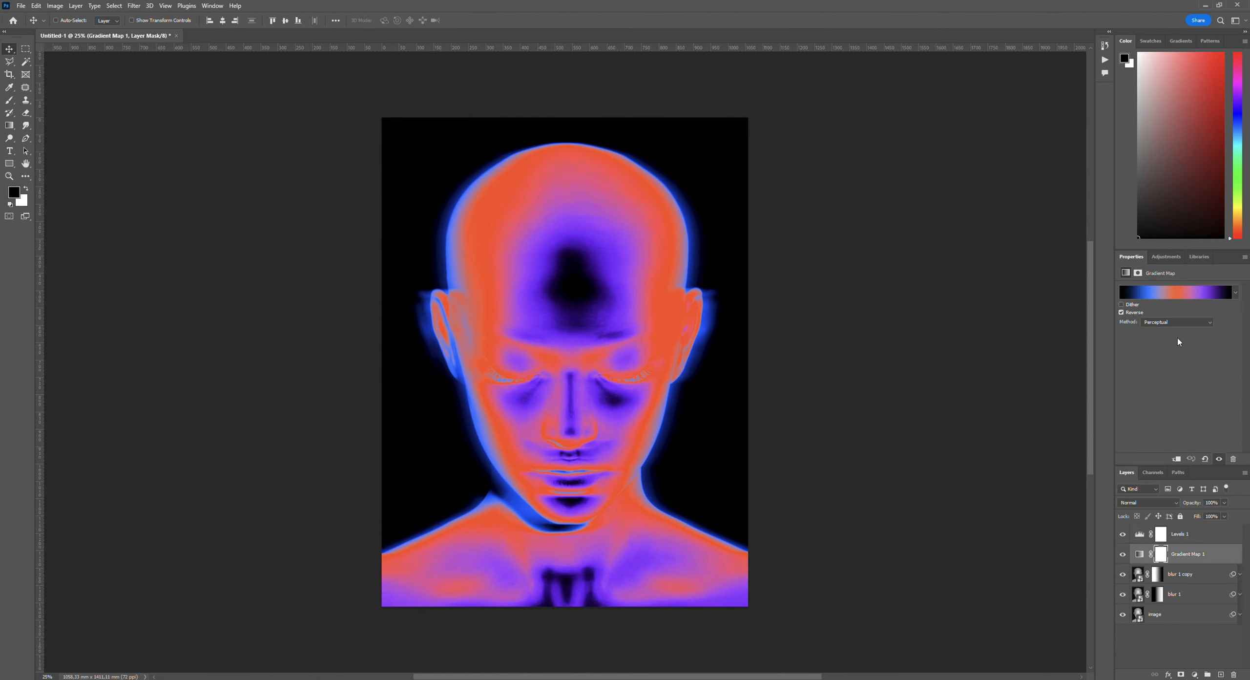
{"action": "left_click", "coordinate": [1180, 295]}
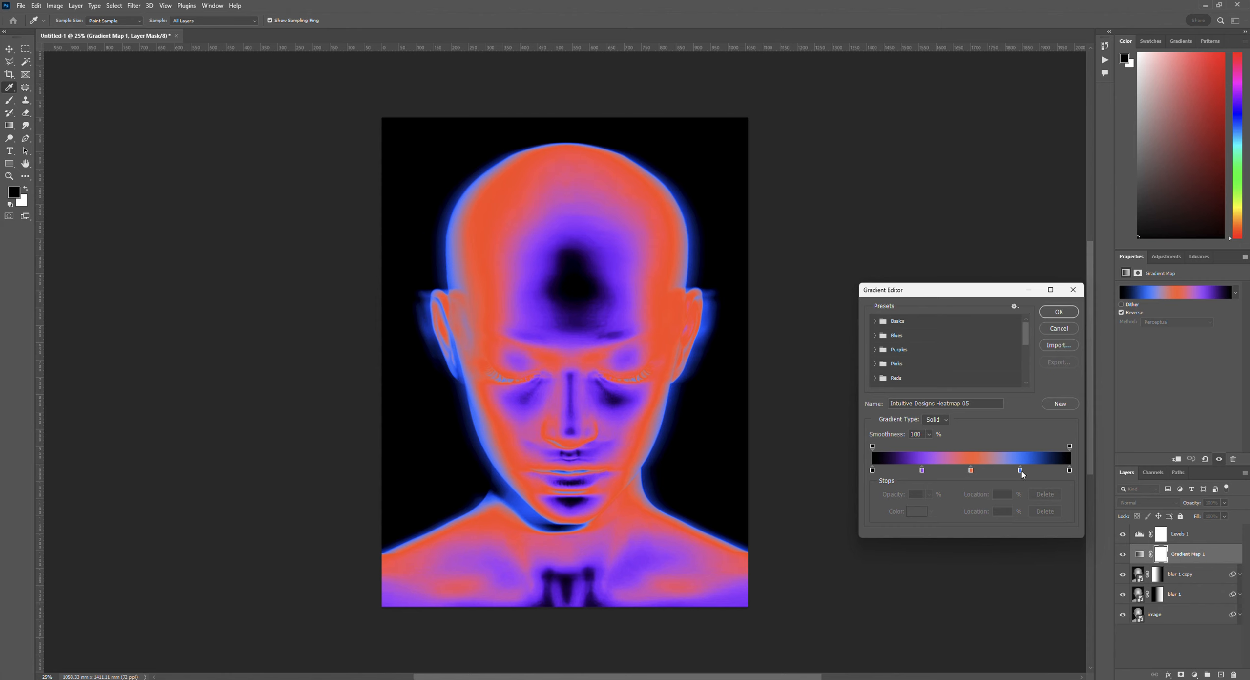
{"action": "left_click_drag", "start_coordinate": [1023, 475], "coordinate": [1016, 473]}
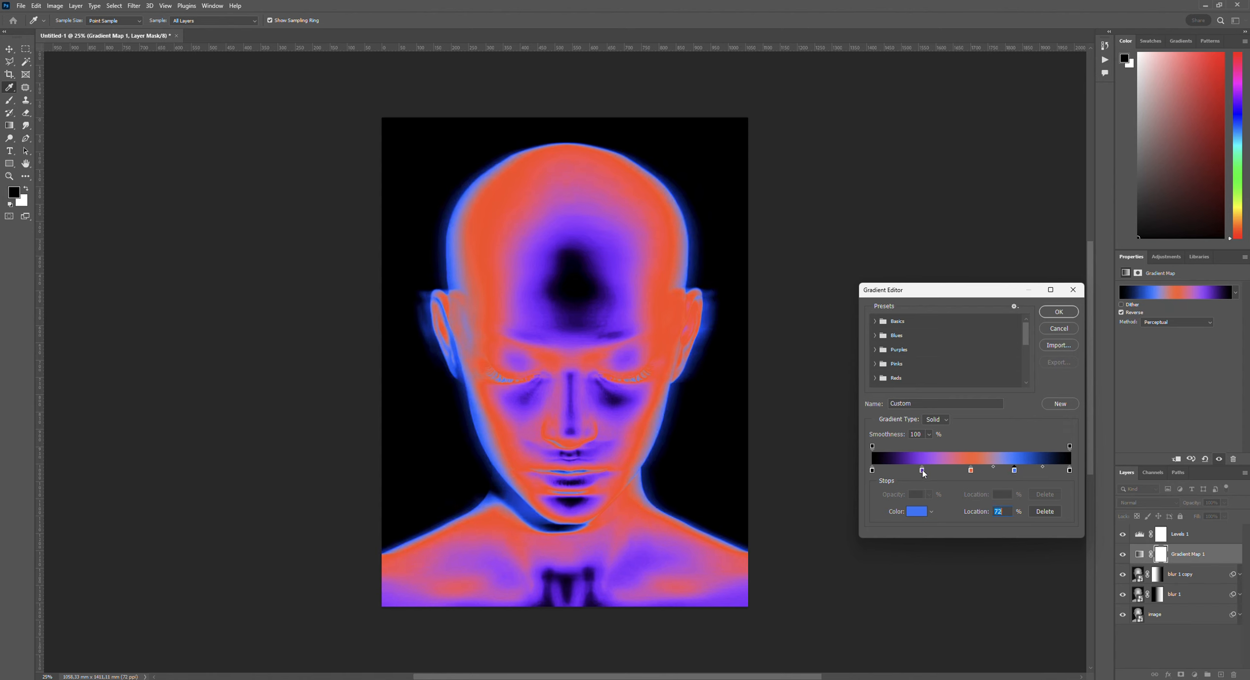
{"action": "left_click_drag", "start_coordinate": [924, 472], "coordinate": [932, 473]}
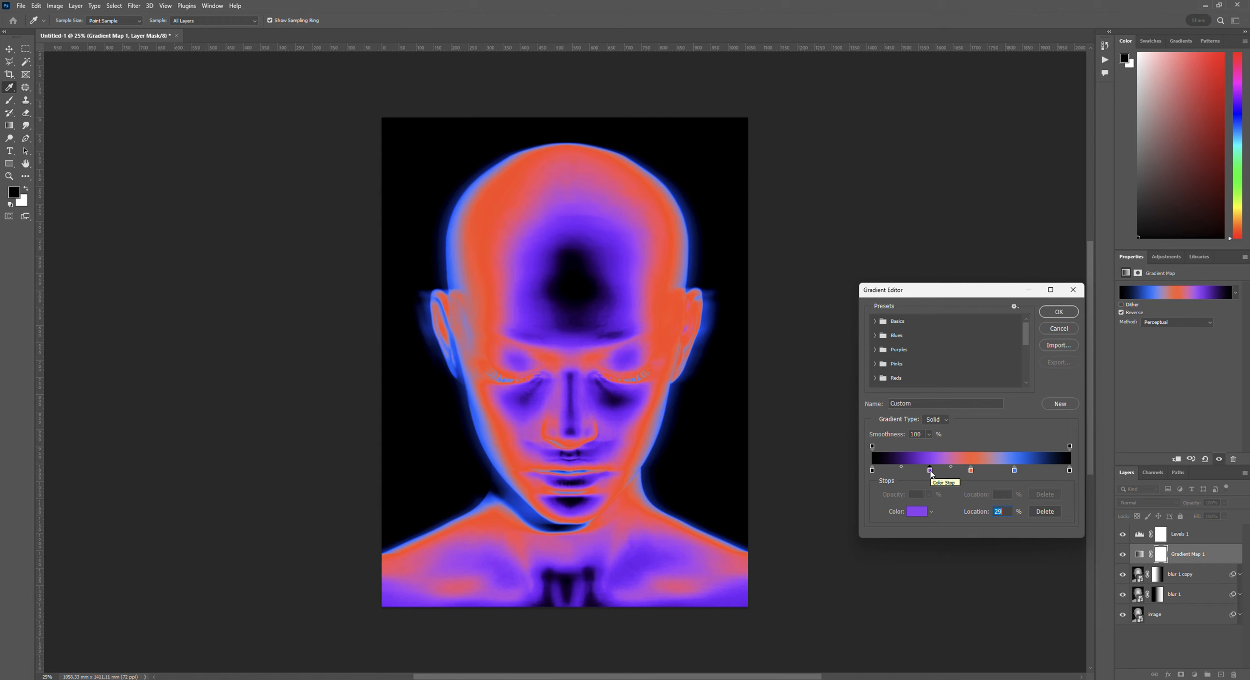
{"action": "left_click", "coordinate": [972, 471]}
{"action": "left_click_drag", "start_coordinate": [1070, 471], "coordinate": [1071, 472]}
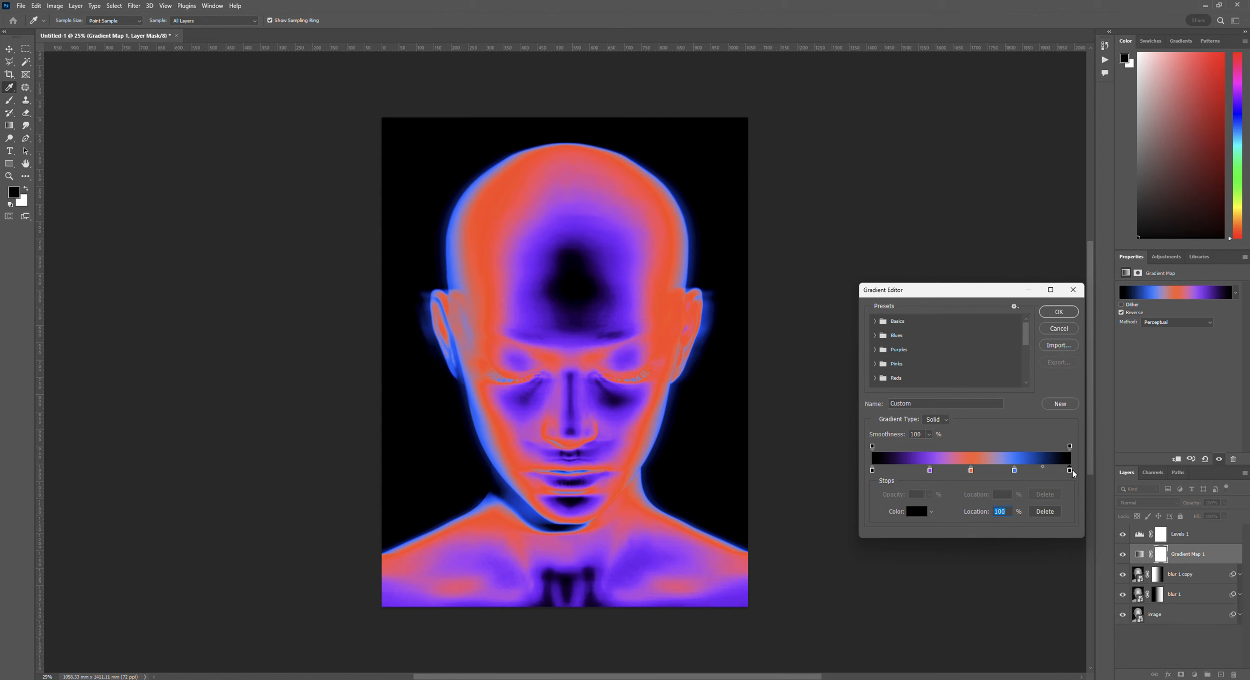
{"action": "left_click_drag", "start_coordinate": [872, 471], "coordinate": [940, 475]}
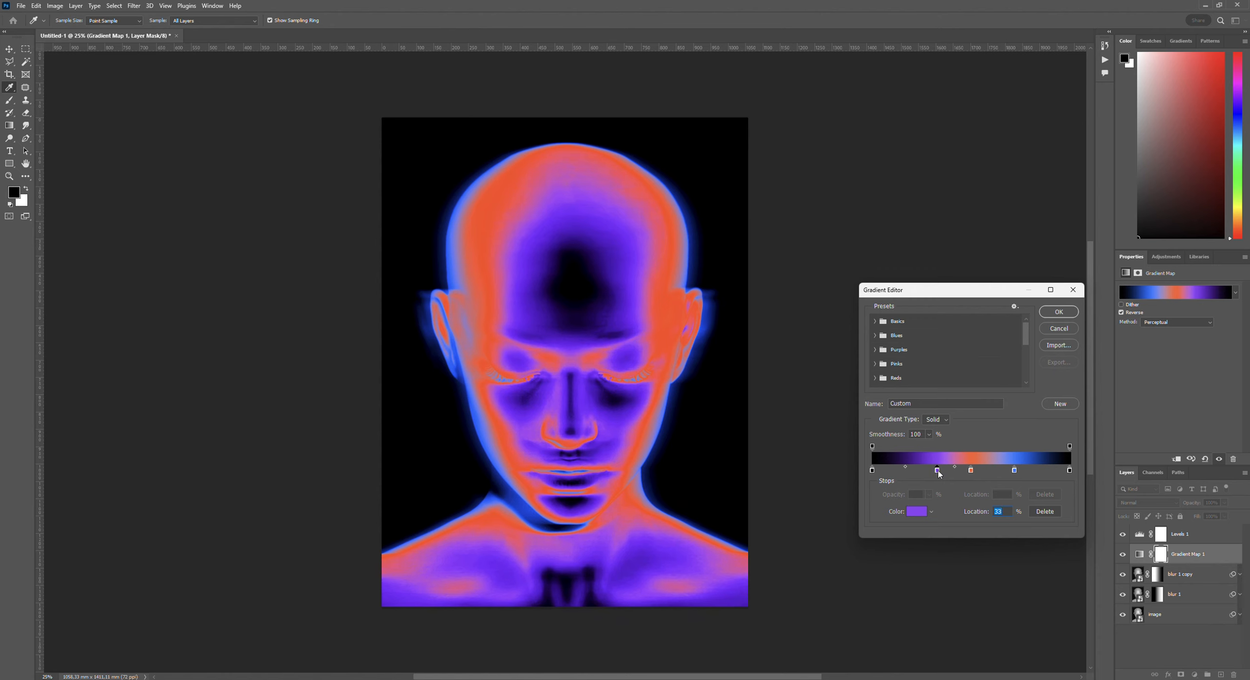
{"action": "left_click", "coordinate": [1013, 471]}
{"action": "left_click_drag", "start_coordinate": [1013, 471], "coordinate": [1013, 471]}
{"action": "left_click", "coordinate": [1059, 313]}
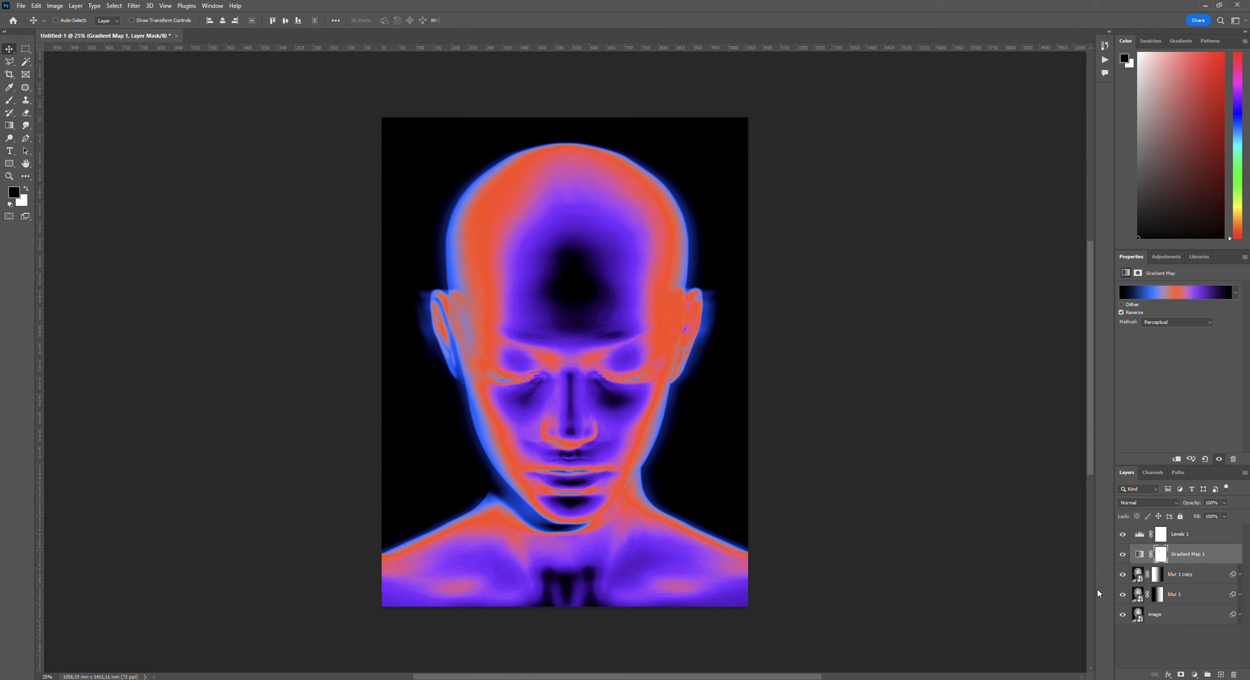
Stamp all visible layers into a new merged layer above Levels 1.
{"action": "left_click", "coordinate": [1161, 611]}
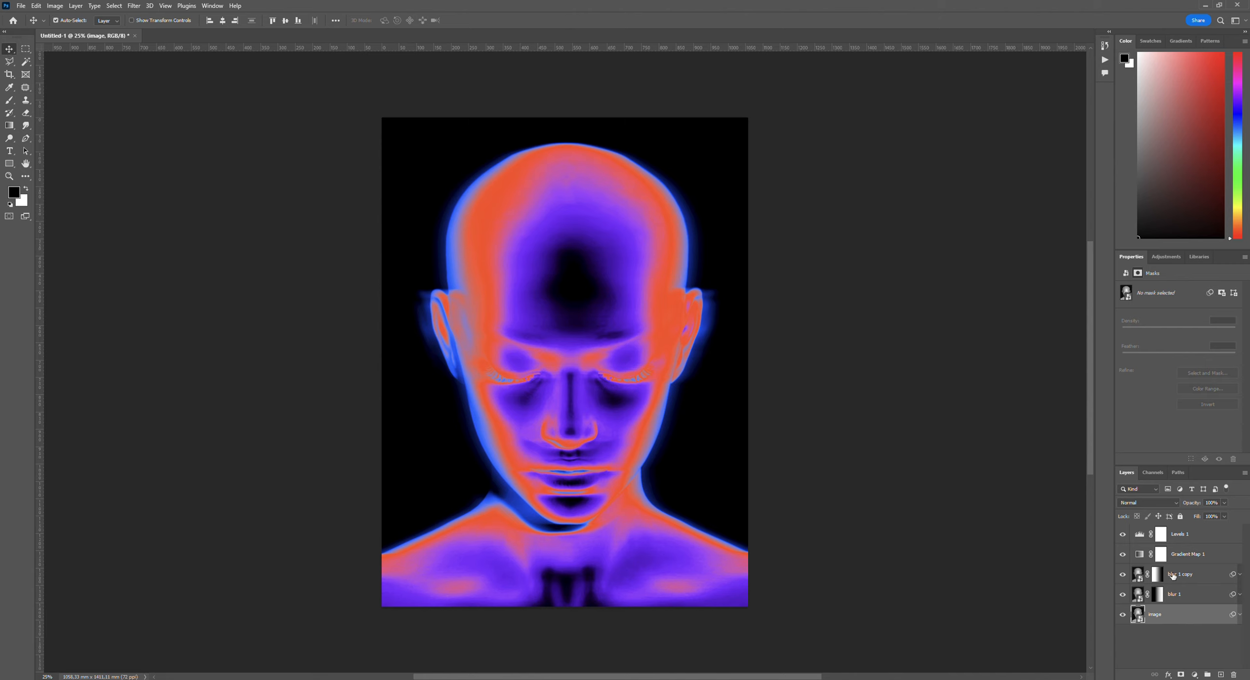
{"action": "left_click", "coordinate": [1181, 537]}
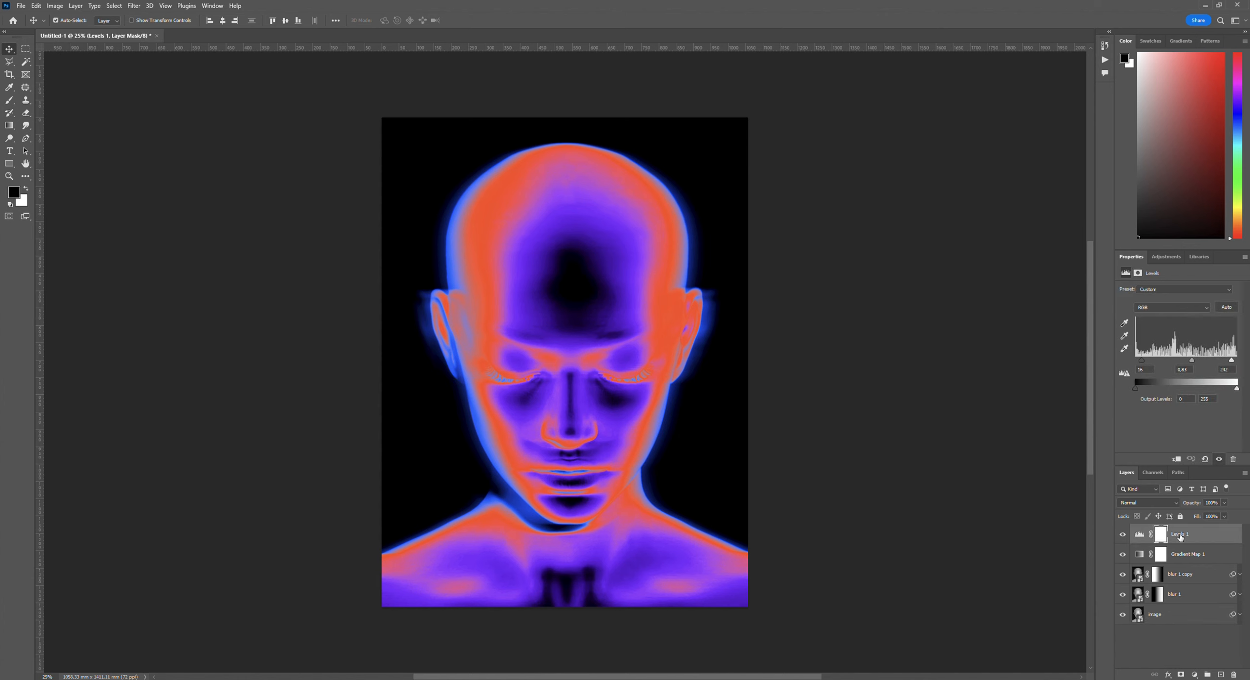
{"action": "key", "text": "shift+ctrl+alt+e"}
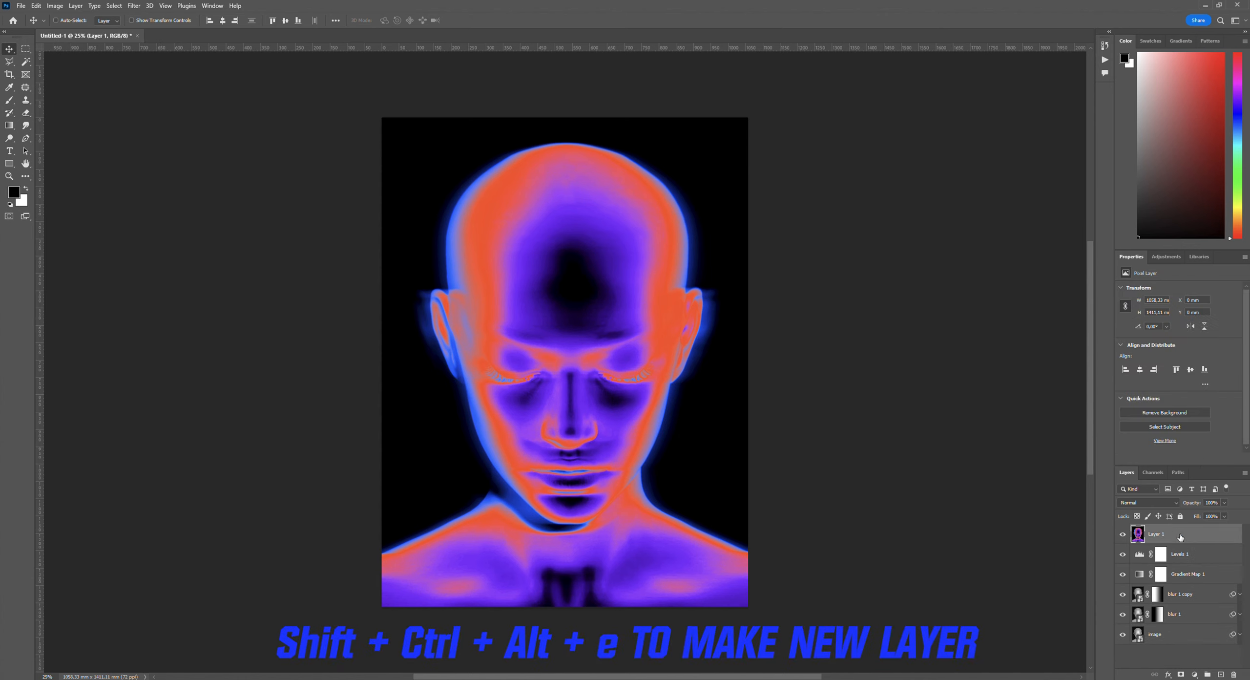
Create a new 3000 x 4000 pixel document at 72 ppi and fill its background with black.
{"action": "left_click", "coordinate": [20, 6]}
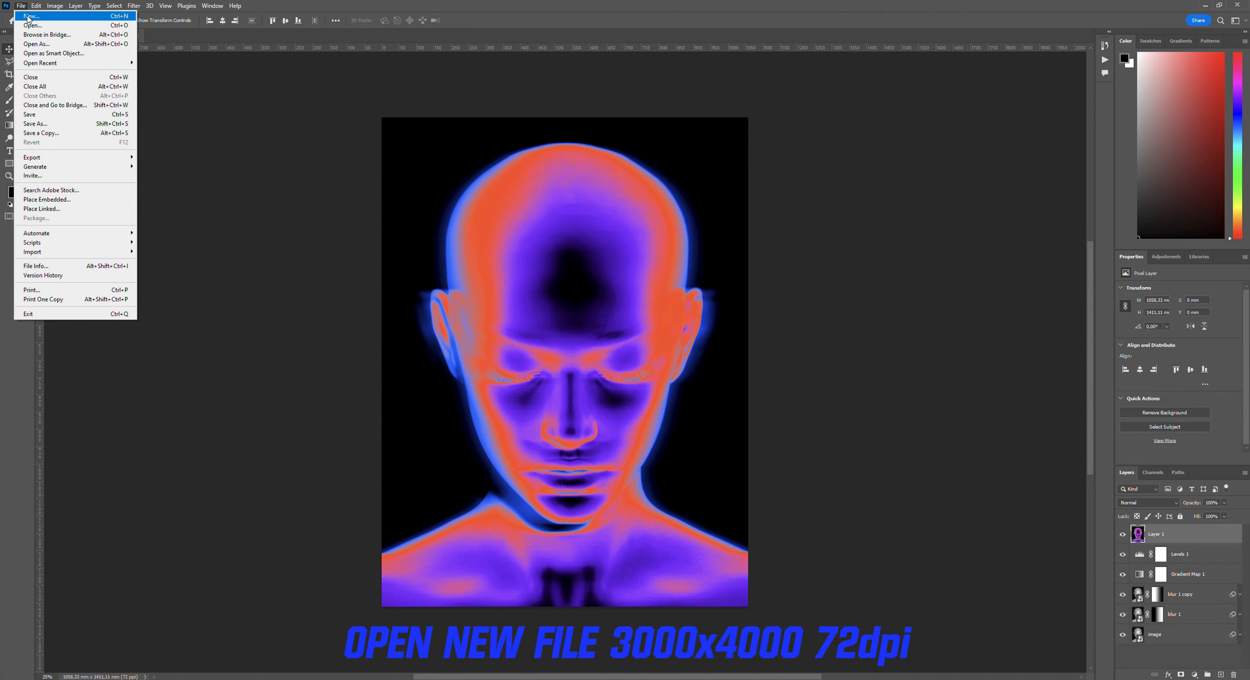
{"action": "left_click", "coordinate": [30, 16]}
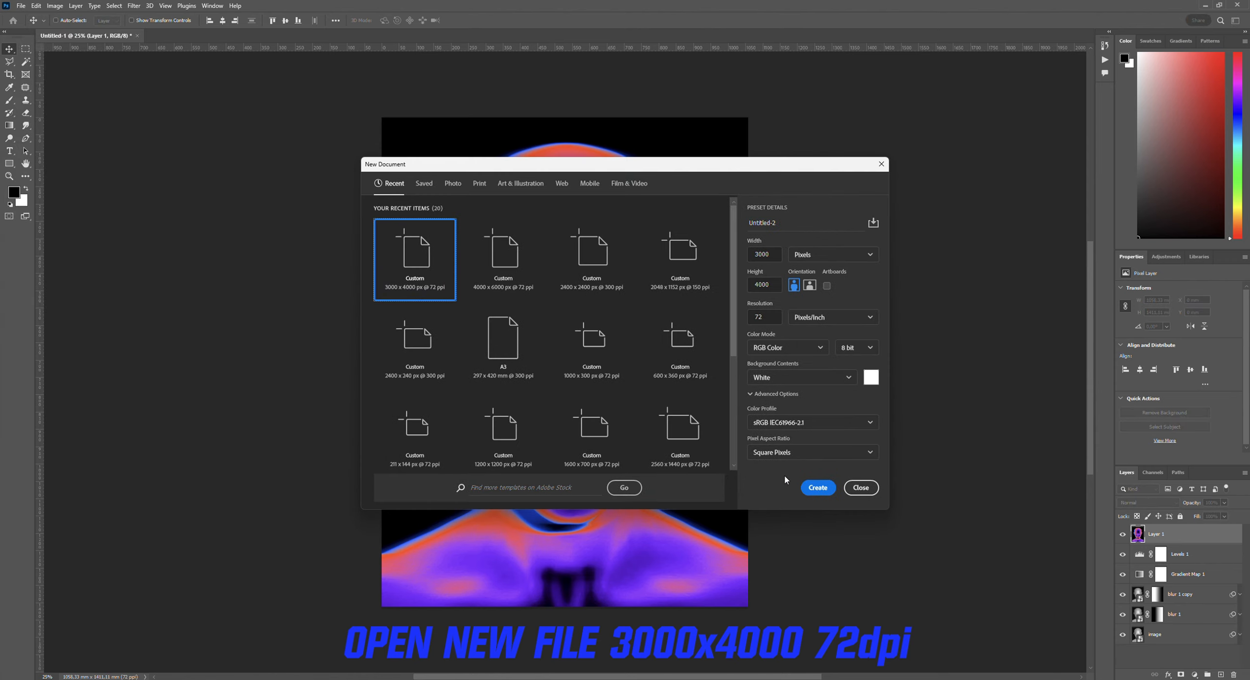
{"action": "left_click", "coordinate": [814, 486]}
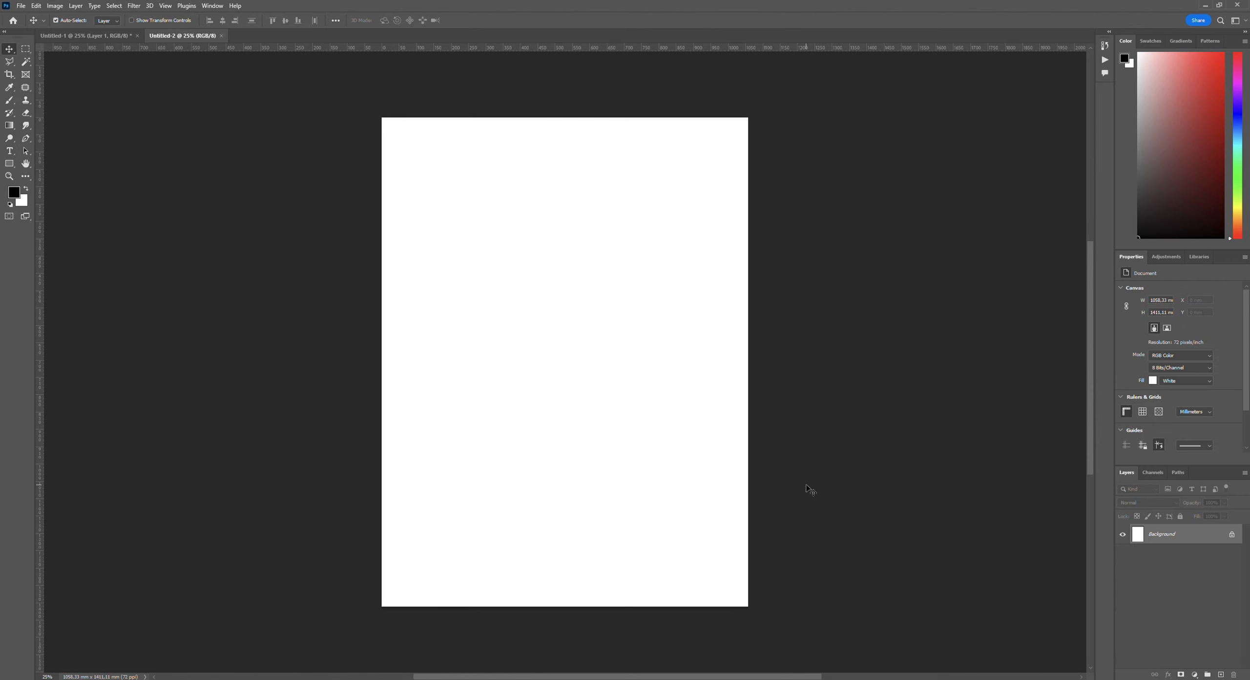
{"action": "key", "text": "alt+BackSpace"}
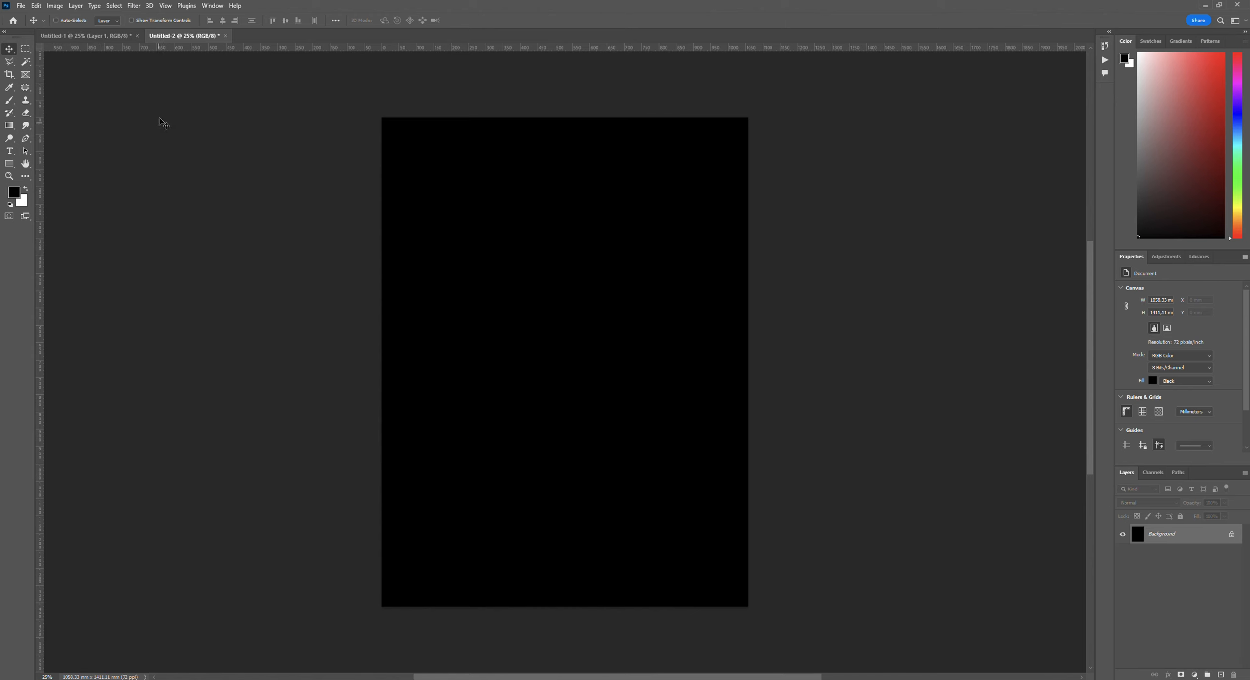
Copy the merged heatmap head layer from Untitled-1 and paste it into the new document.
{"action": "left_click", "coordinate": [85, 35]}
{"action": "key", "text": "ctrl+c"}
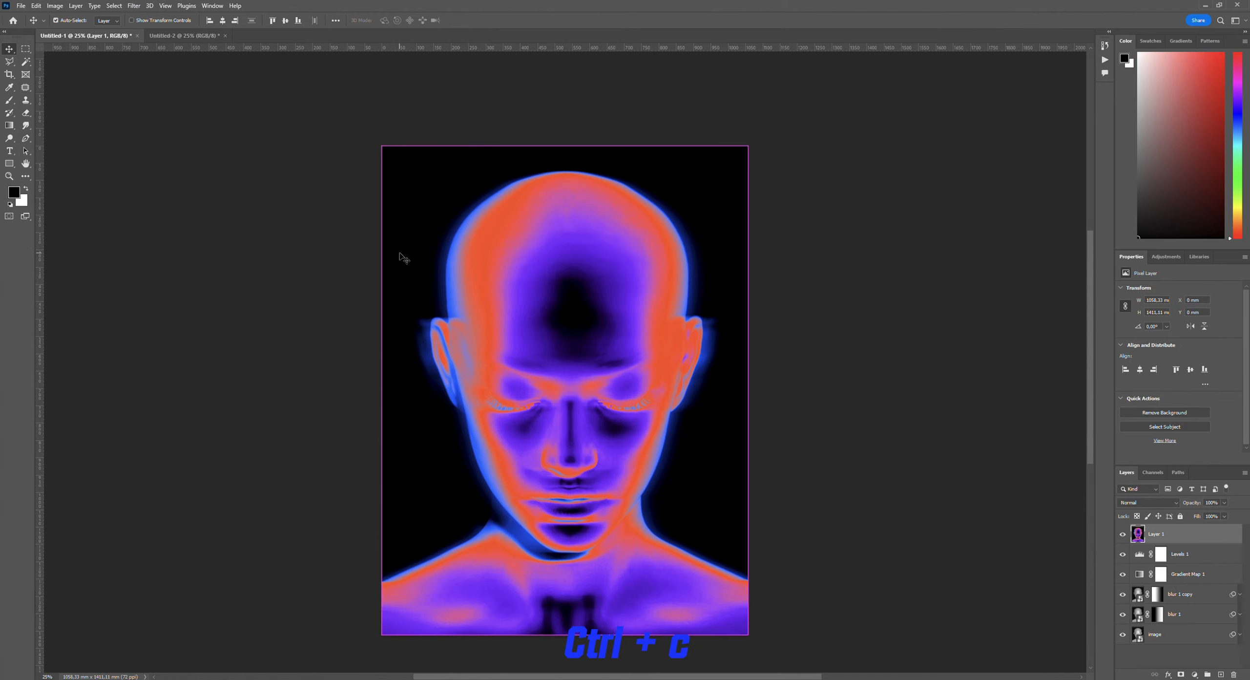
{"action": "left_click", "coordinate": [185, 35]}
{"action": "key", "text": "ctrl+v"}
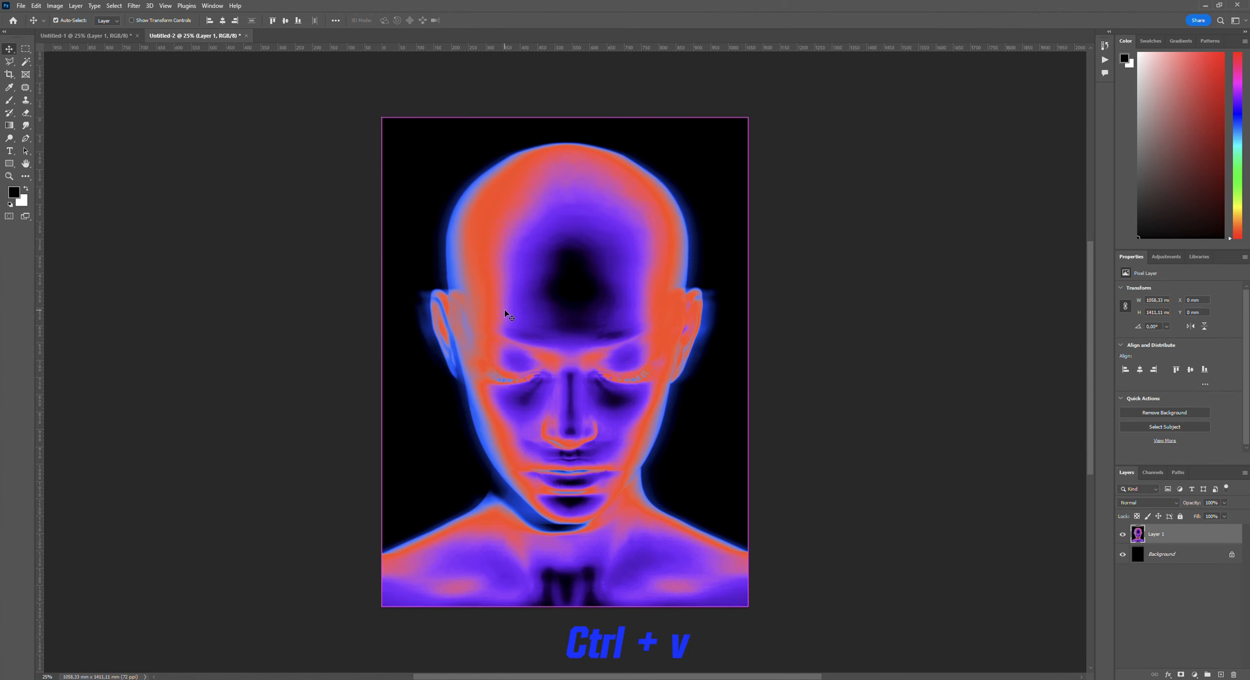
Scale the pasted head layer to 82.40% and place it horizontally centered, slightly above the canvas middle.
{"action": "left_click", "coordinate": [169, 21]}
{"action": "left_click_drag", "start_coordinate": [563, 117], "coordinate": [573, 161]}
{"action": "left_click_drag", "start_coordinate": [587, 239], "coordinate": [586, 234]}
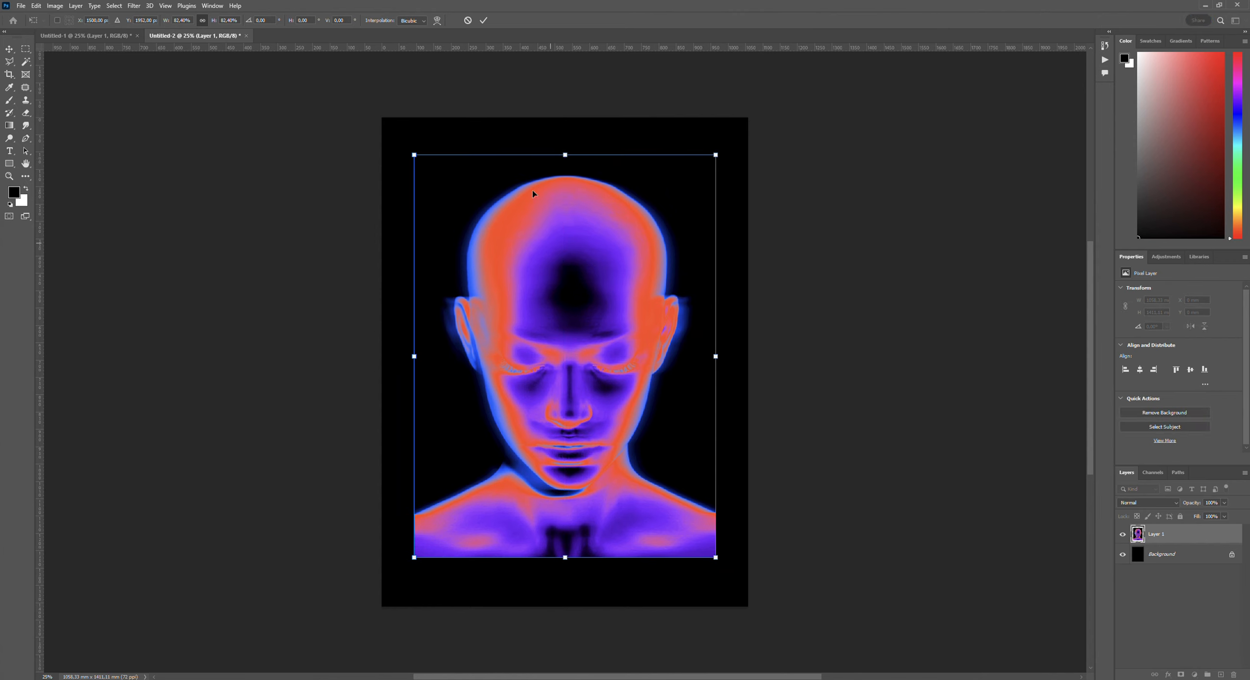
{"action": "left_click", "coordinate": [483, 21]}
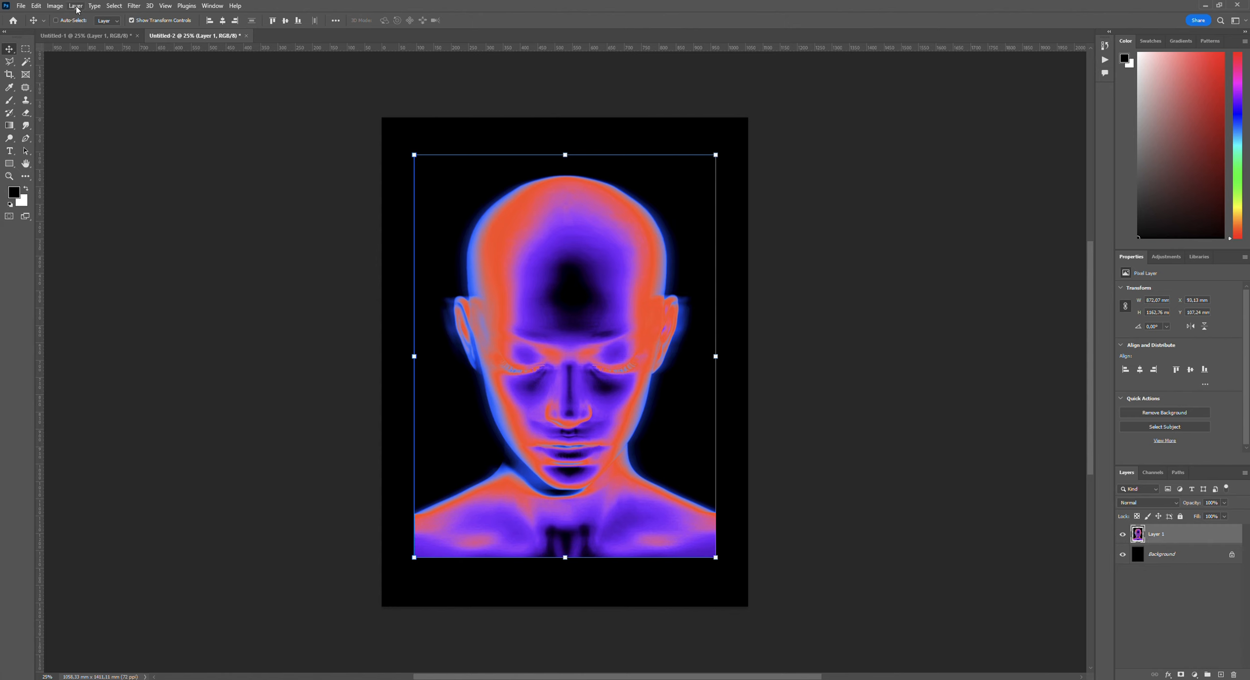
Select the shadows of the image with Color Range, using fuzziness 20% and range 20.
{"action": "left_click", "coordinate": [115, 6]}
{"action": "left_click", "coordinate": [133, 100]}
{"action": "left_click", "coordinate": [858, 237]}
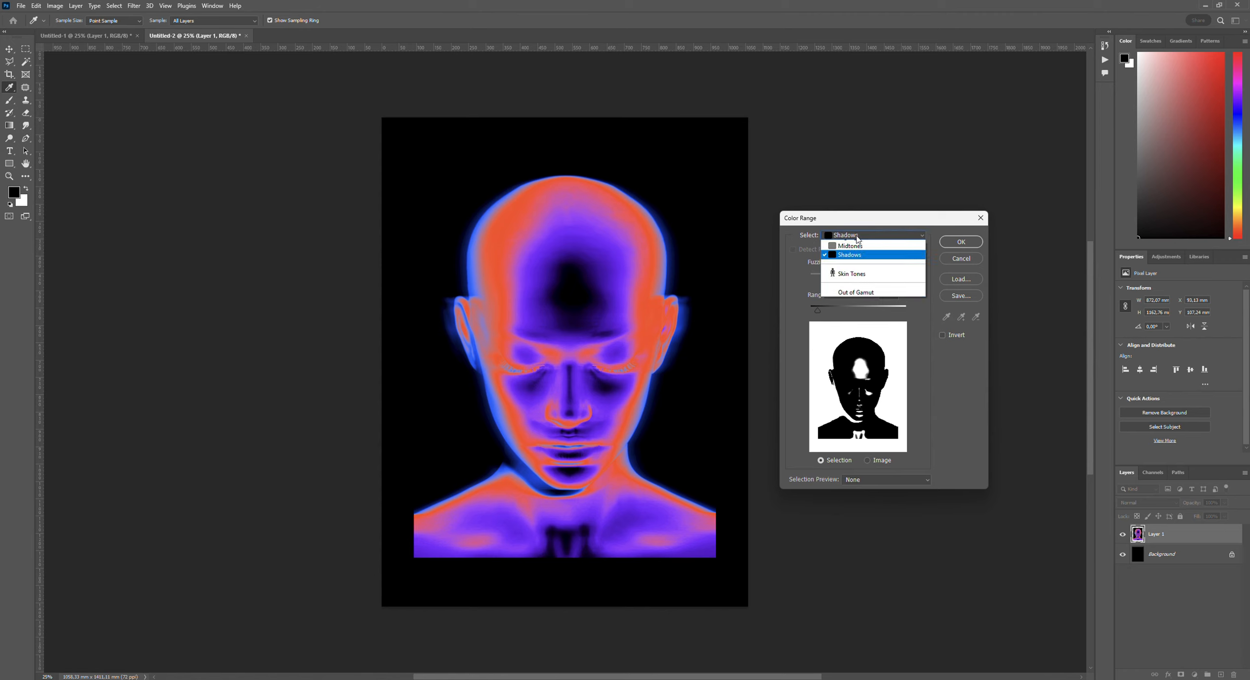
{"action": "left_click", "coordinate": [856, 343]}
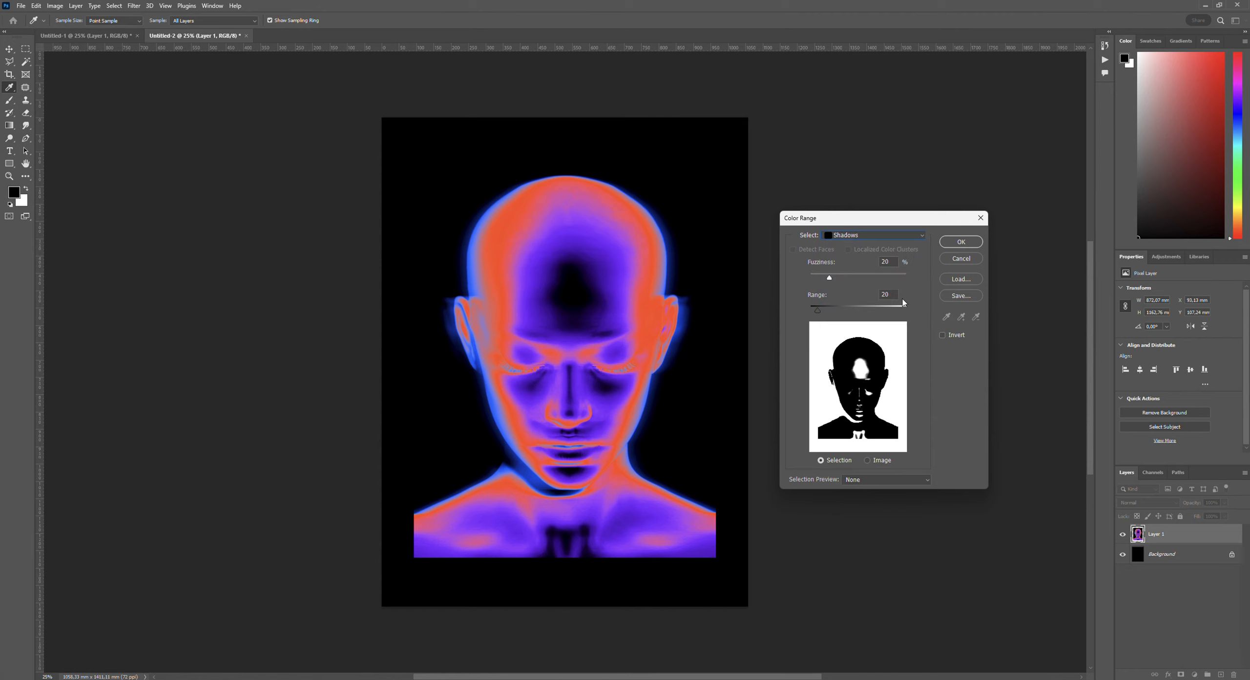
{"action": "left_click", "coordinate": [953, 246]}
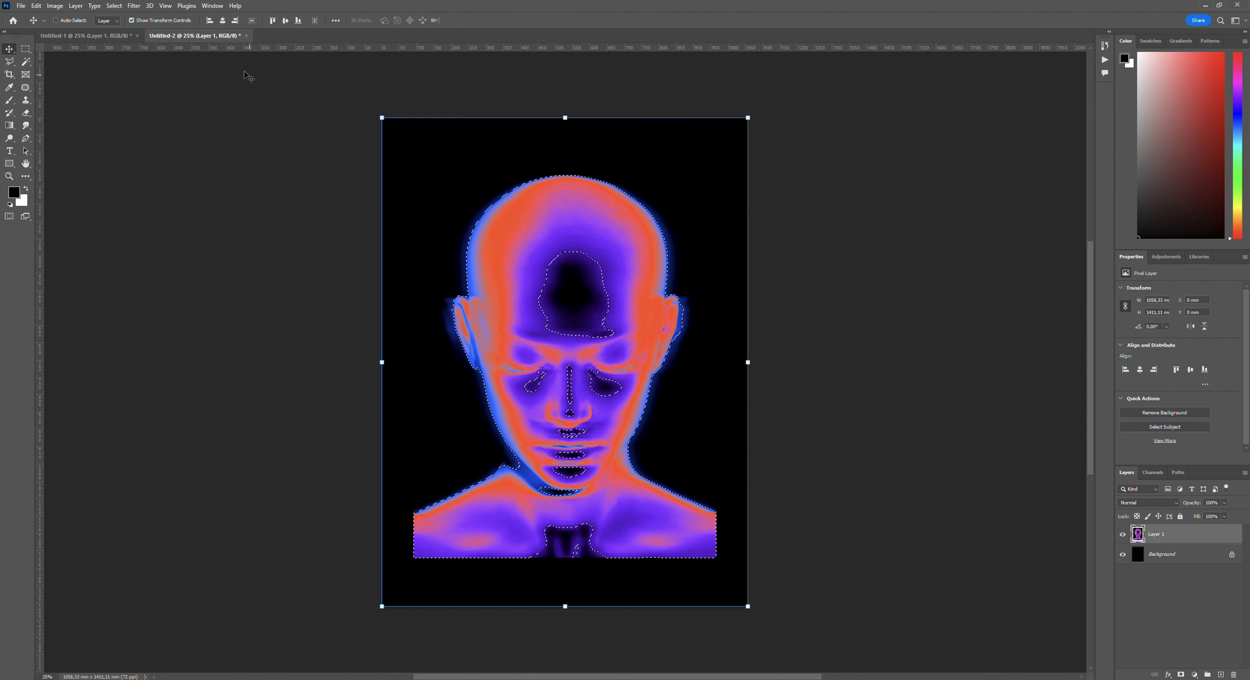
Invert the shadow selection and turn it into a layer mask on the head layer.
{"action": "left_click", "coordinate": [114, 5]}
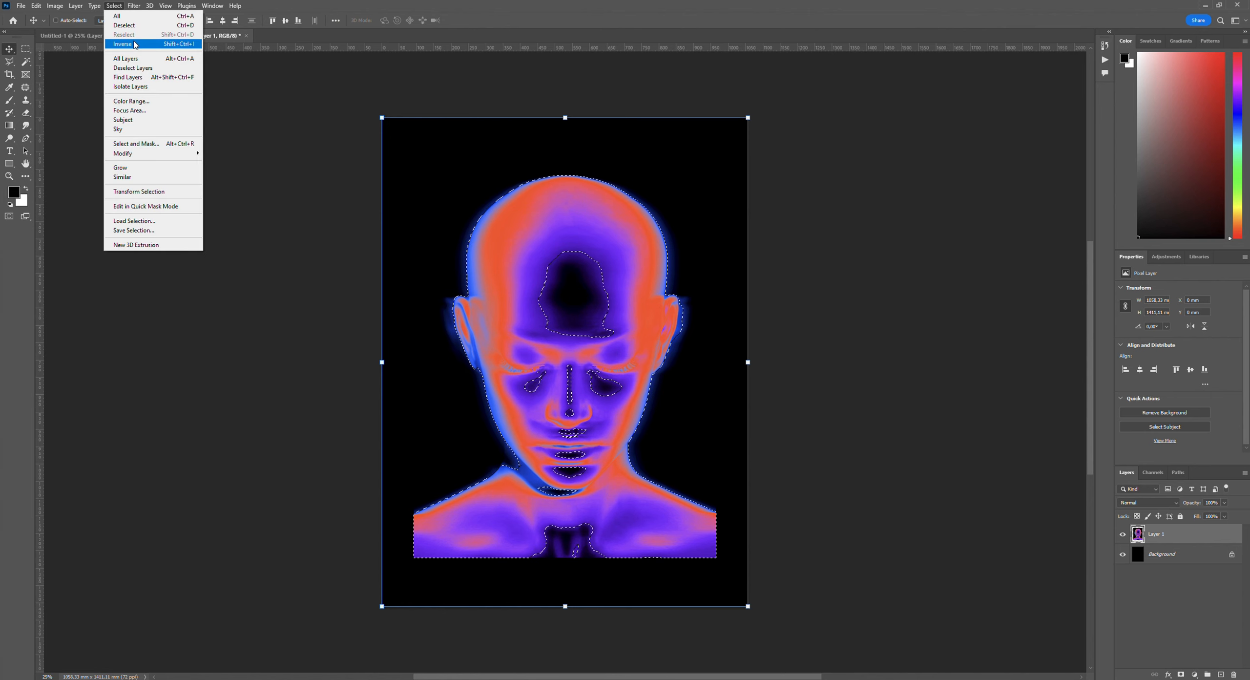
{"action": "left_click", "coordinate": [123, 44]}
{"action": "left_click", "coordinate": [1182, 675]}
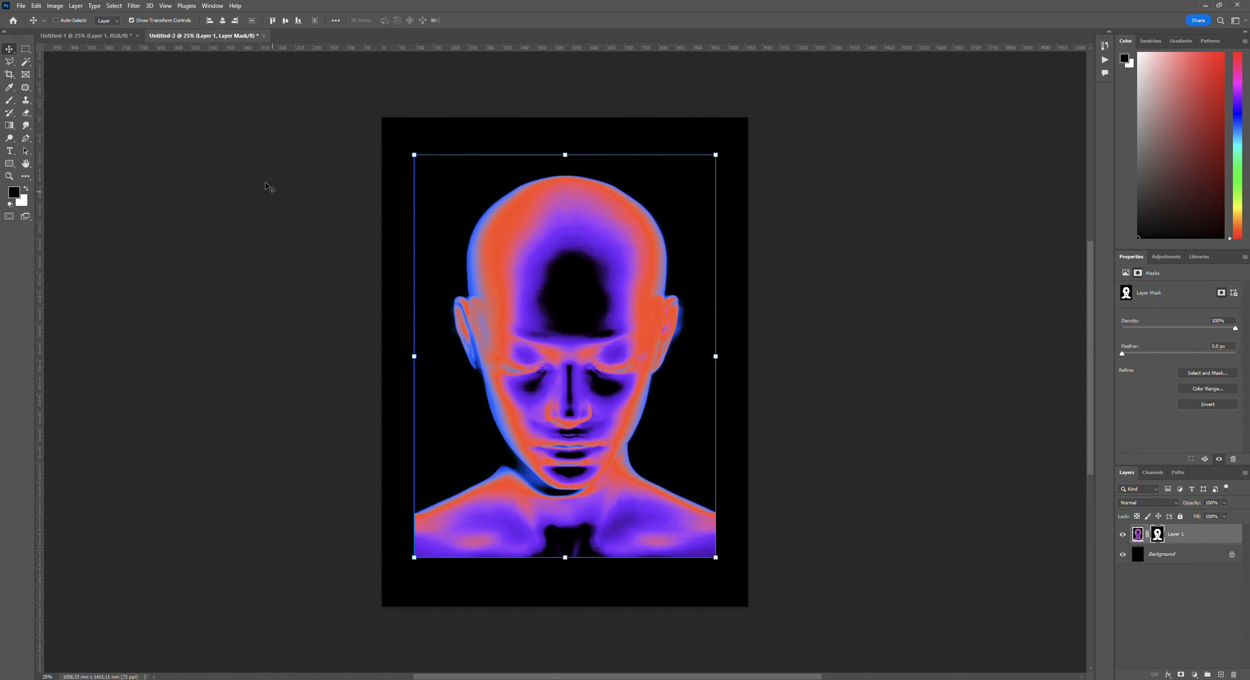
Paint black on the layer mask with a soft brush to fade the shoulders' outer corners and lower edge, and hide the transform controls.
{"action": "left_click", "coordinate": [11, 104]}
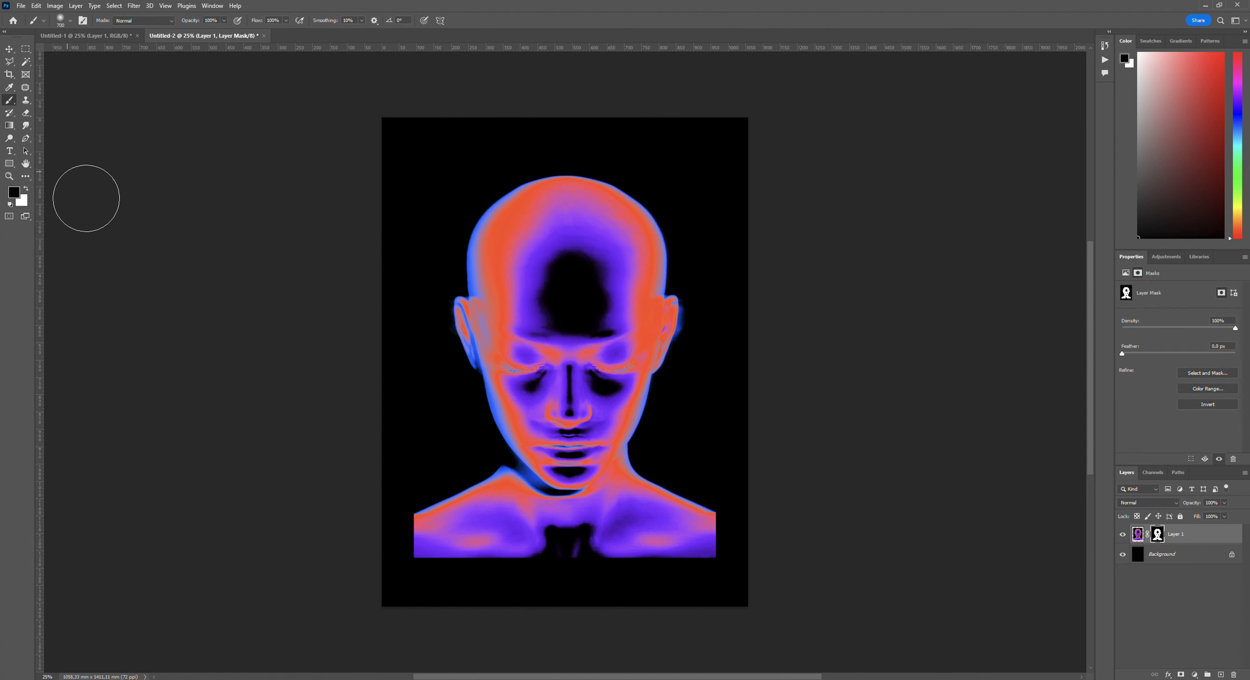
{"action": "mouse_move", "coordinate": [417, 579]}
{"action": "left_mouse_down"}
{"action": "mouse_move", "coordinate": [388, 512]}
{"action": "mouse_move", "coordinate": [399, 555]}
{"action": "mouse_move", "coordinate": [397, 532]}
{"action": "mouse_move", "coordinate": [402, 557]}
{"action": "mouse_move", "coordinate": [456, 589]}
{"action": "mouse_move", "coordinate": [417, 578]}
{"action": "mouse_move", "coordinate": [473, 600]}
{"action": "mouse_move", "coordinate": [385, 533]}
{"action": "left_mouse_up"}
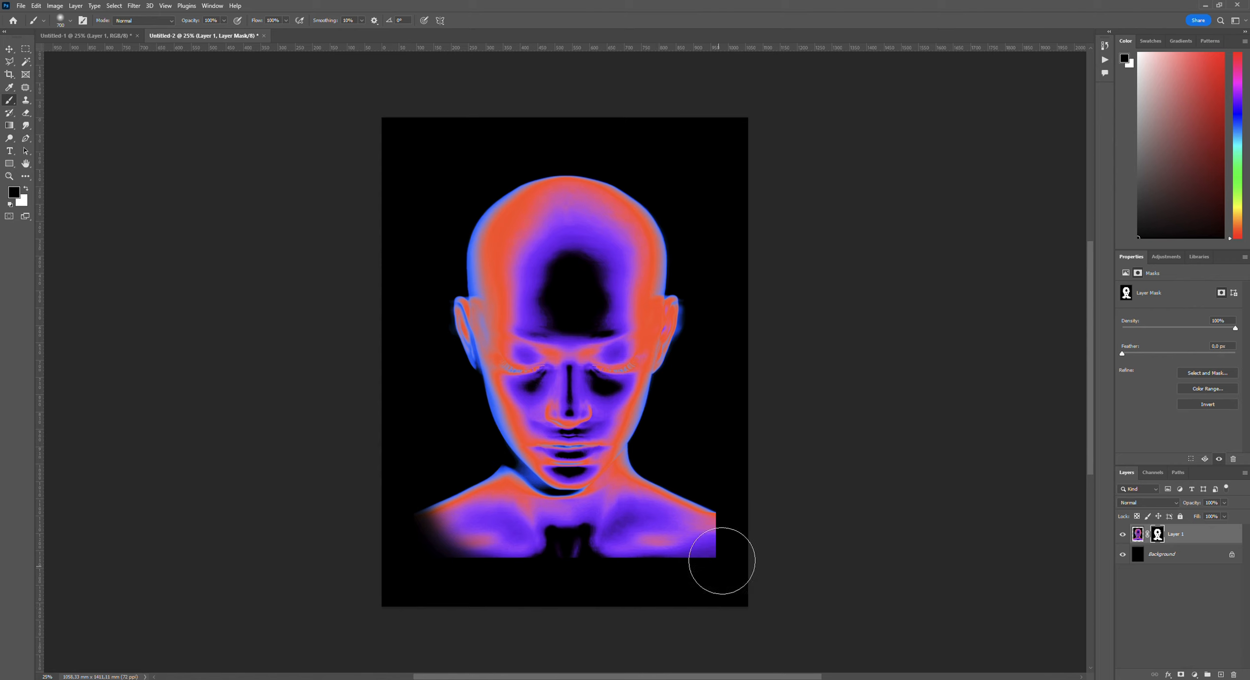
{"action": "mouse_move", "coordinate": [720, 567]}
{"action": "left_mouse_down"}
{"action": "mouse_move", "coordinate": [740, 521]}
{"action": "mouse_move", "coordinate": [720, 570]}
{"action": "left_mouse_up"}
{"action": "mouse_move", "coordinate": [654, 590]}
{"action": "left_mouse_down"}
{"action": "mouse_move", "coordinate": [735, 555]}
{"action": "mouse_move", "coordinate": [742, 523]}
{"action": "mouse_move", "coordinate": [727, 563]}
{"action": "mouse_move", "coordinate": [738, 528]}
{"action": "mouse_move", "coordinate": [716, 566]}
{"action": "mouse_move", "coordinate": [637, 598]}
{"action": "mouse_move", "coordinate": [448, 593]}
{"action": "mouse_move", "coordinate": [420, 577]}
{"action": "mouse_move", "coordinate": [588, 598]}
{"action": "mouse_move", "coordinate": [465, 587]}
{"action": "mouse_move", "coordinate": [579, 593]}
{"action": "mouse_move", "coordinate": [712, 572]}
{"action": "mouse_move", "coordinate": [497, 590]}
{"action": "mouse_move", "coordinate": [585, 596]}
{"action": "mouse_move", "coordinate": [637, 590]}
{"action": "mouse_move", "coordinate": [393, 571]}
{"action": "mouse_move", "coordinate": [562, 609]}
{"action": "mouse_move", "coordinate": [694, 590]}
{"action": "mouse_move", "coordinate": [522, 599]}
{"action": "left_mouse_up"}
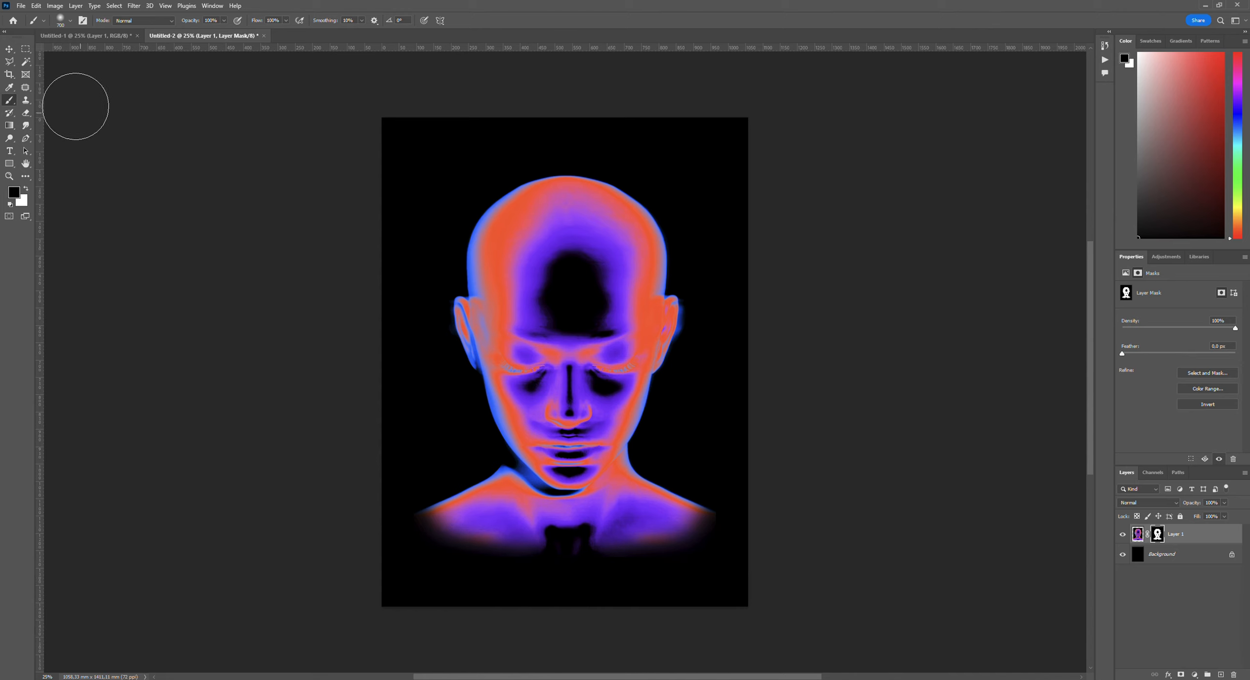
{"action": "left_click", "coordinate": [9, 49]}
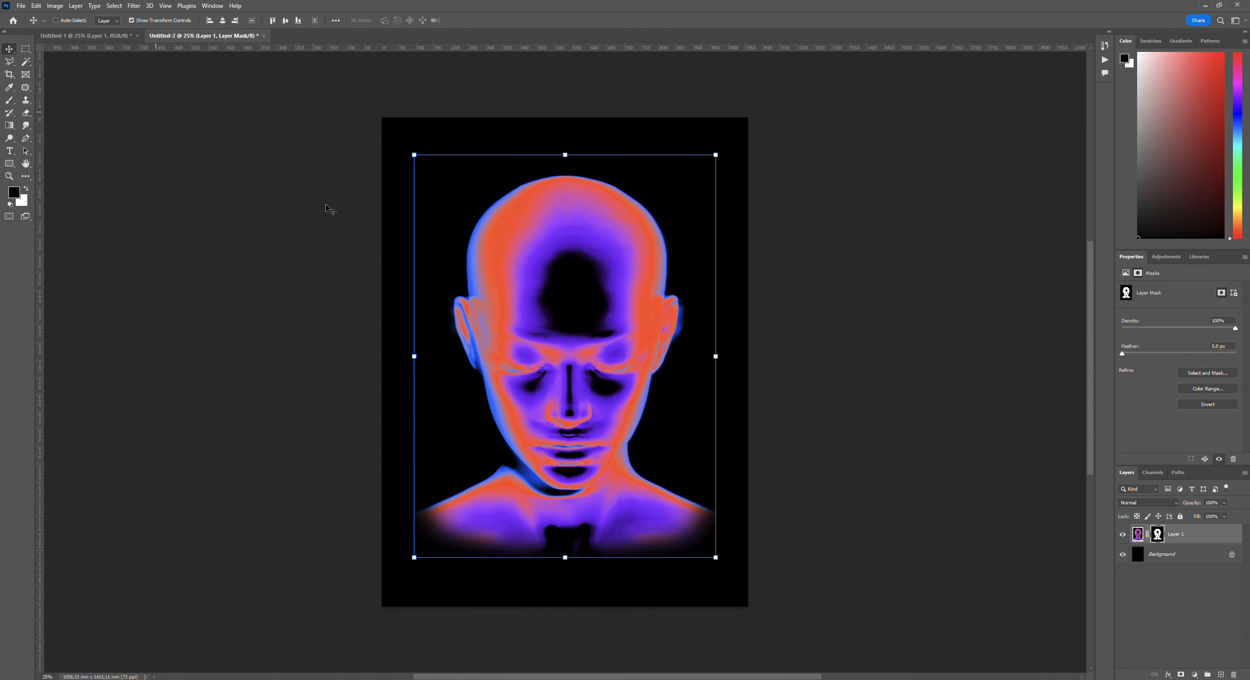
{"action": "left_click", "coordinate": [150, 21]}
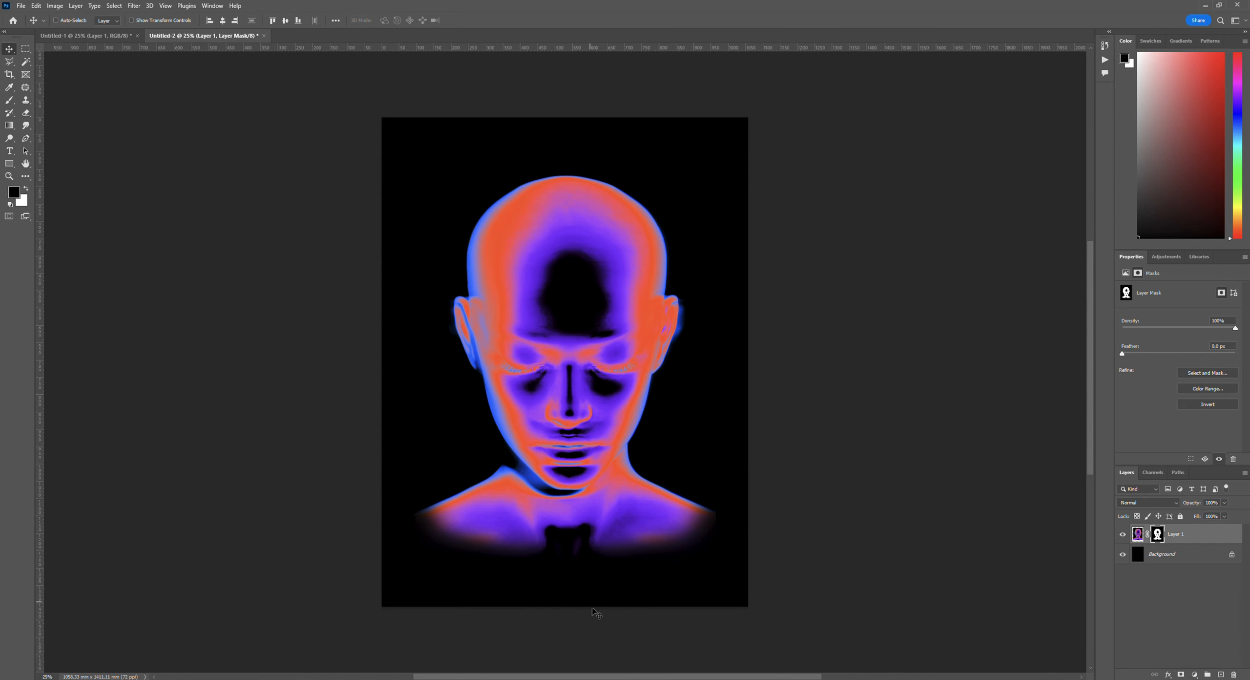
Hide the black Background layer and inspect the masked head's transparent areas up close.
{"action": "left_click", "coordinate": [1124, 555]}
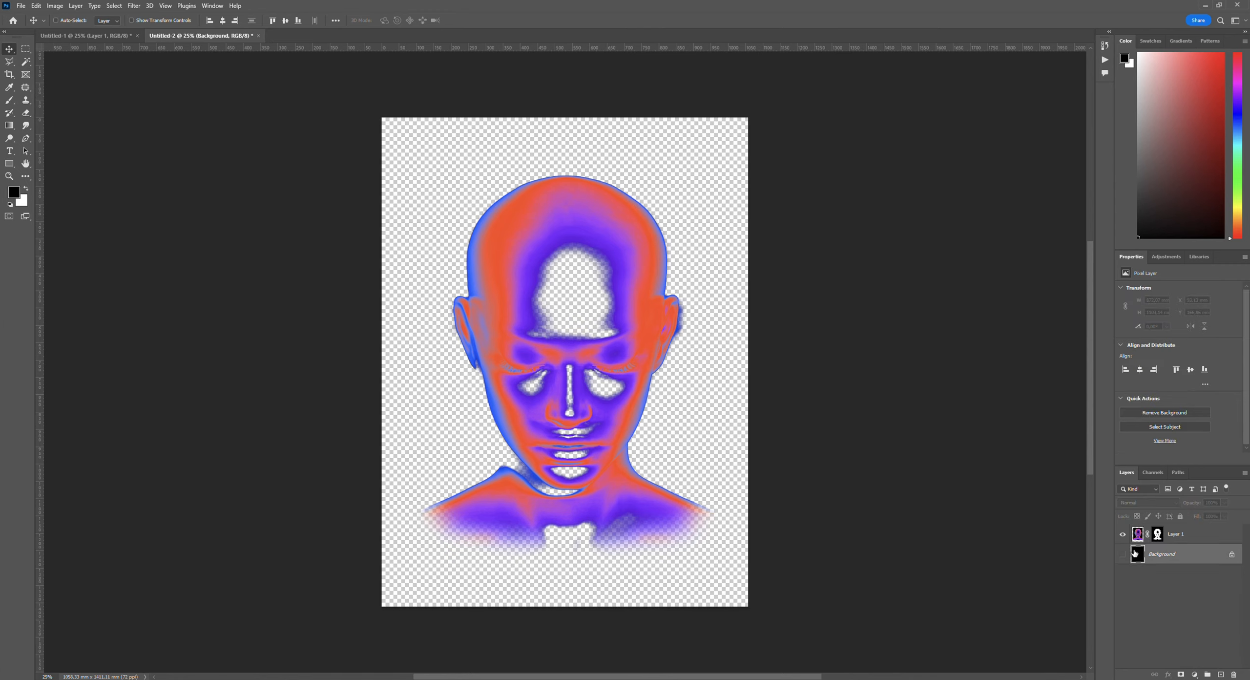
{"action": "scroll", "coordinate": [611, 309], "scroll_direction": "up", "scroll_amount": 5}
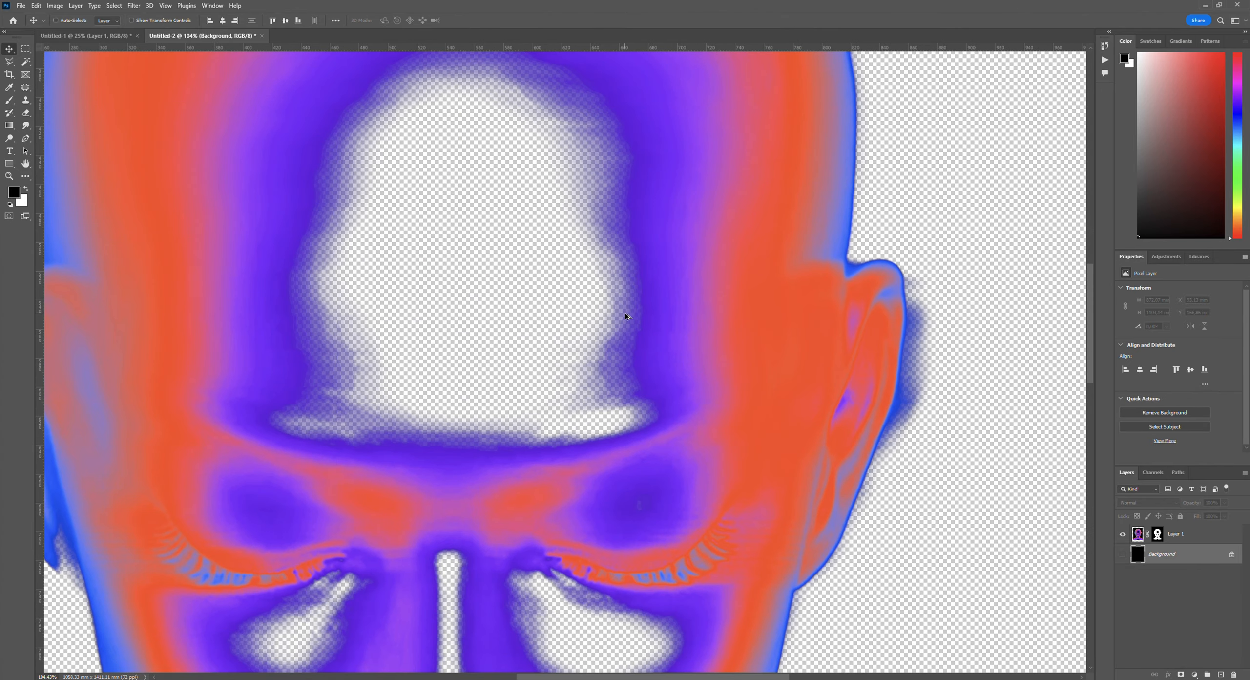
{"action": "scroll", "coordinate": [624, 312], "scroll_direction": "down", "scroll_amount": 6}
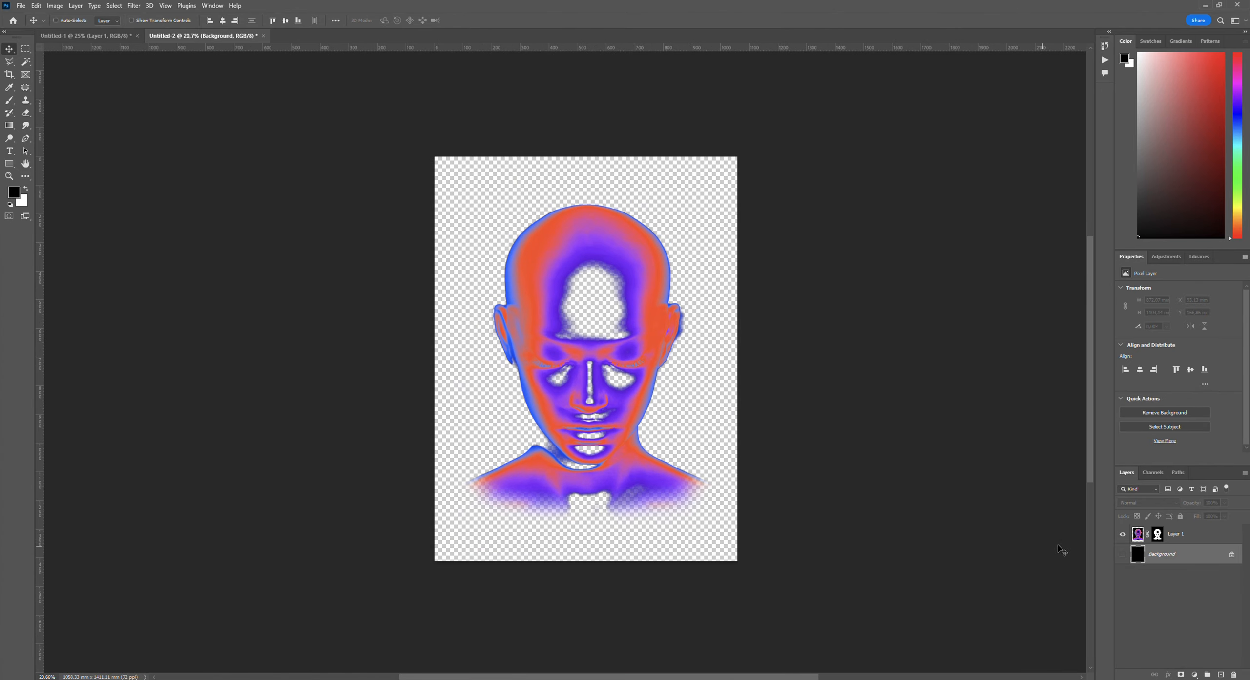
Show the black Background layer again, paste the HUCK title above it and enlarge it to about 829 mm wide, centred.
{"action": "left_click", "coordinate": [1122, 555]}
{"action": "key", "text": "ctrl+v"}
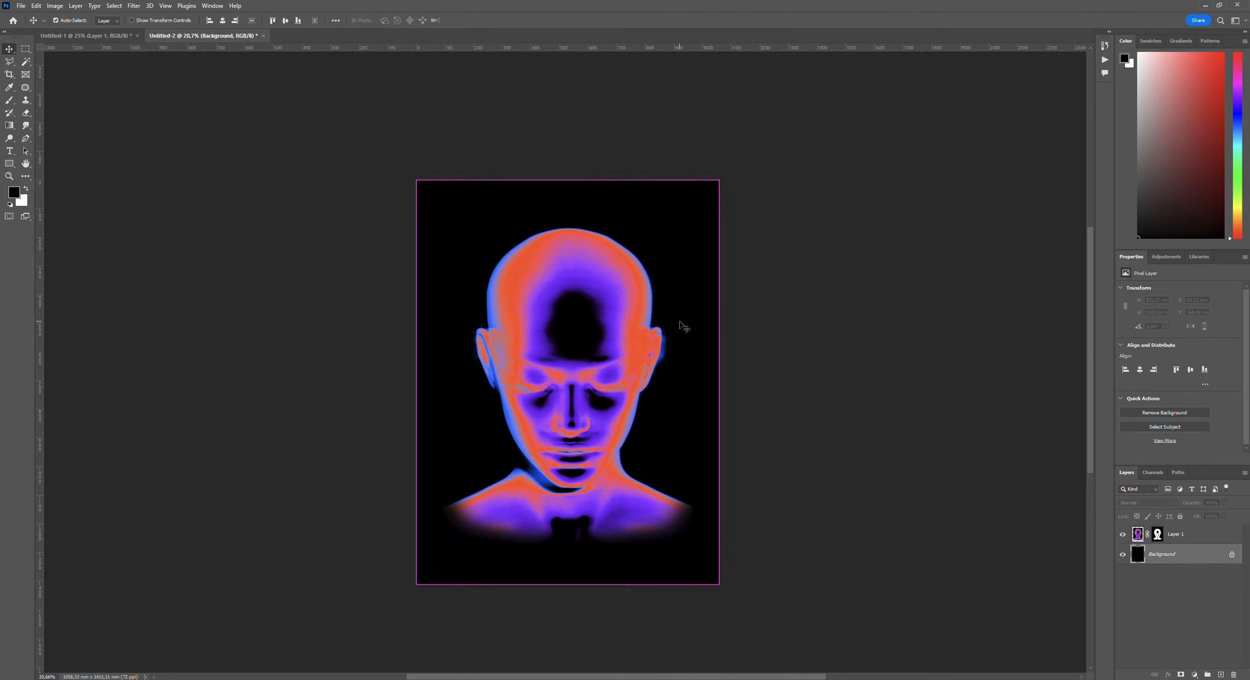
{"action": "left_click", "coordinate": [664, 195]}
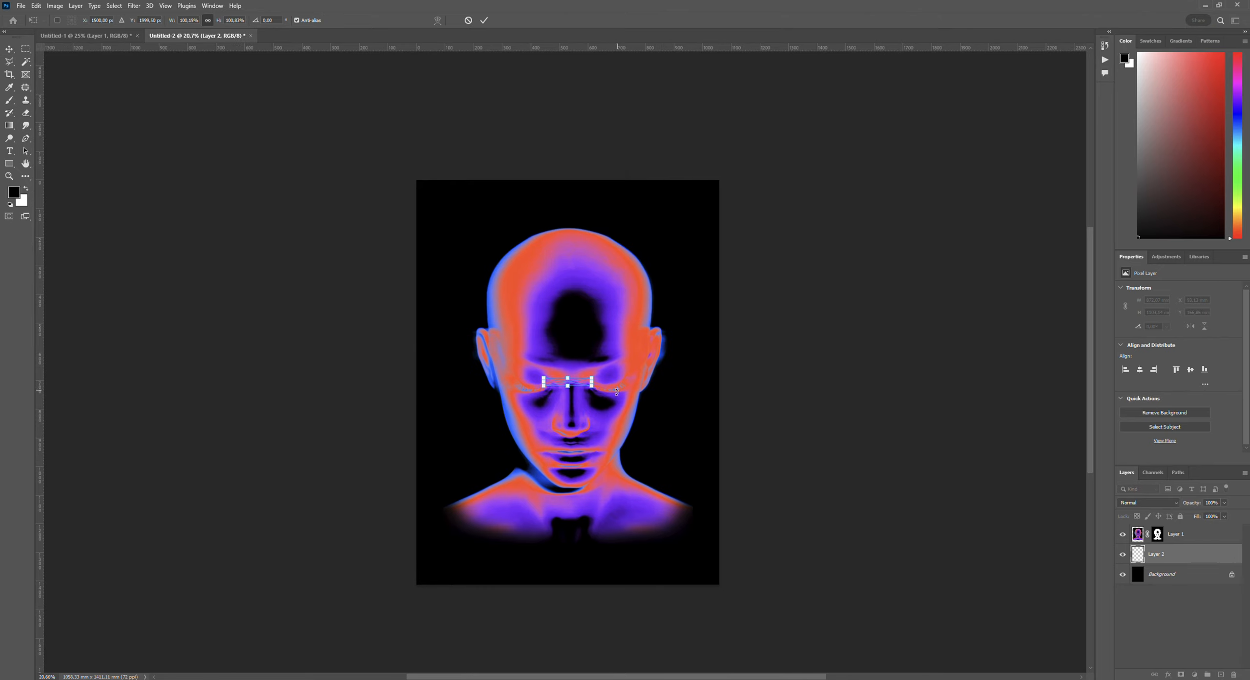
{"action": "left_click_drag", "start_coordinate": [594, 381], "coordinate": [687, 381]}
{"action": "key", "text": "Return"}
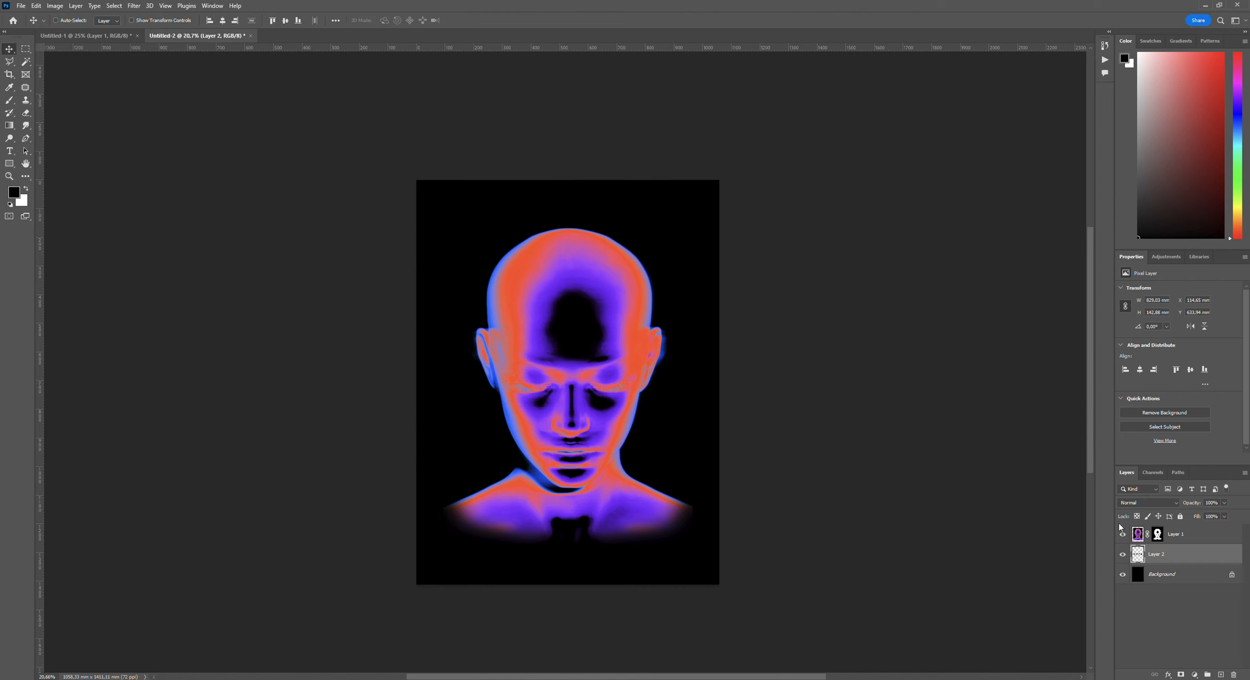
Bring the HUCK title in front of the head, invert it to white and move it slightly down over the eyes.
{"action": "left_click_drag", "start_coordinate": [1158, 537], "coordinate": [1175, 562]}
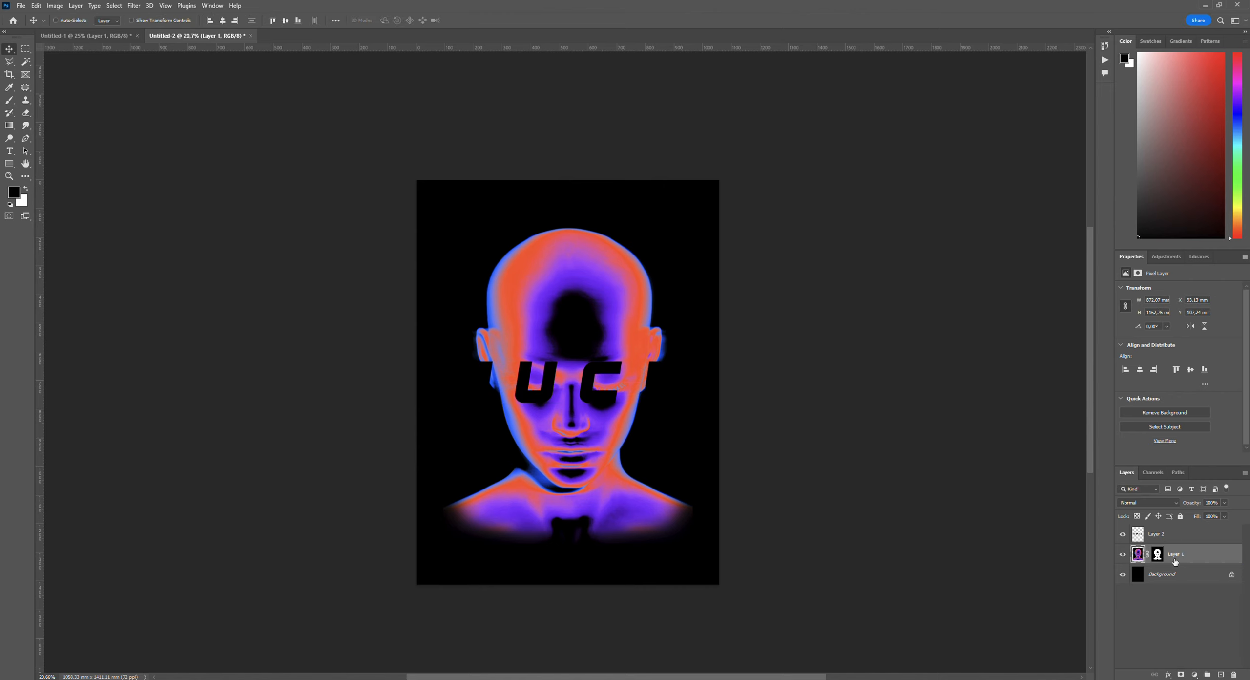
{"action": "left_click", "coordinate": [1155, 532]}
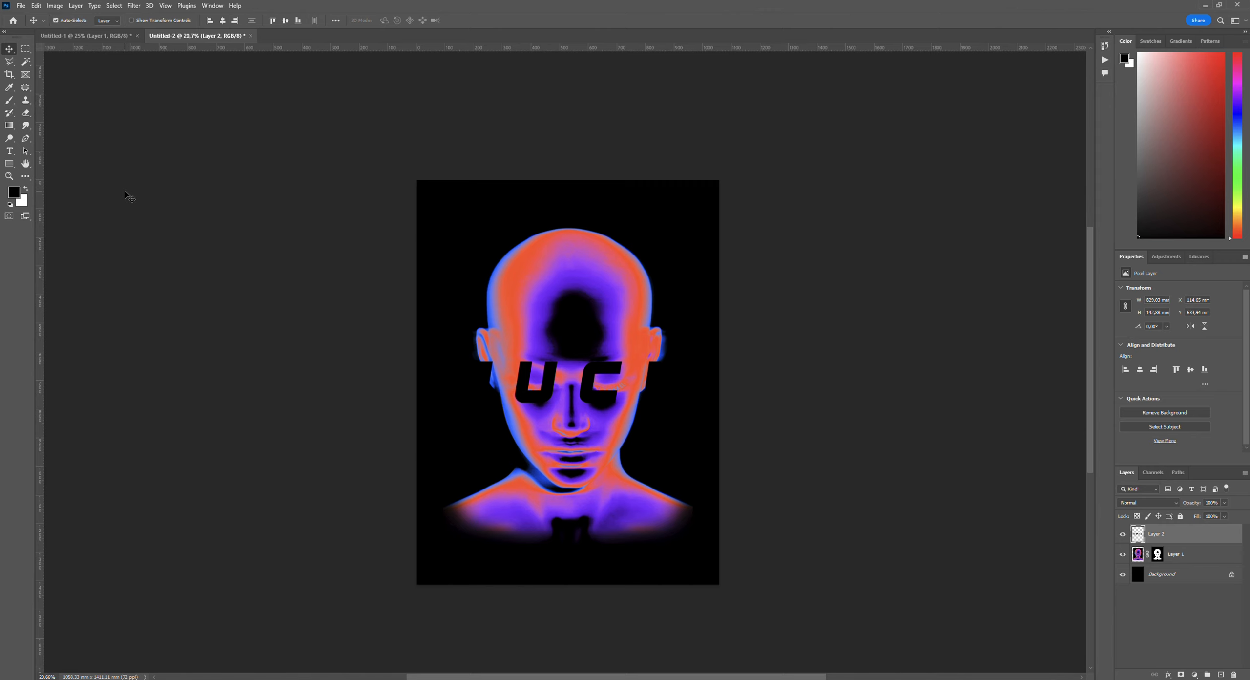
{"action": "key", "text": "ctrl+i"}
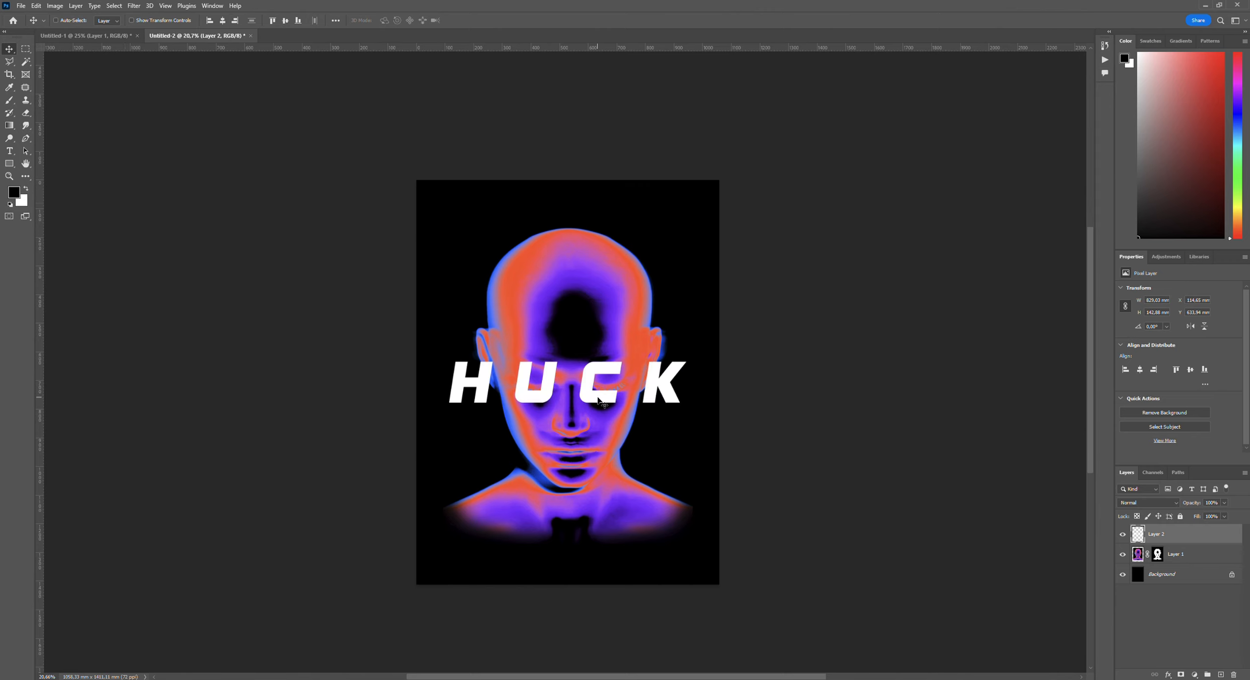
{"action": "left_click_drag", "start_coordinate": [599, 400], "coordinate": [619, 380]}
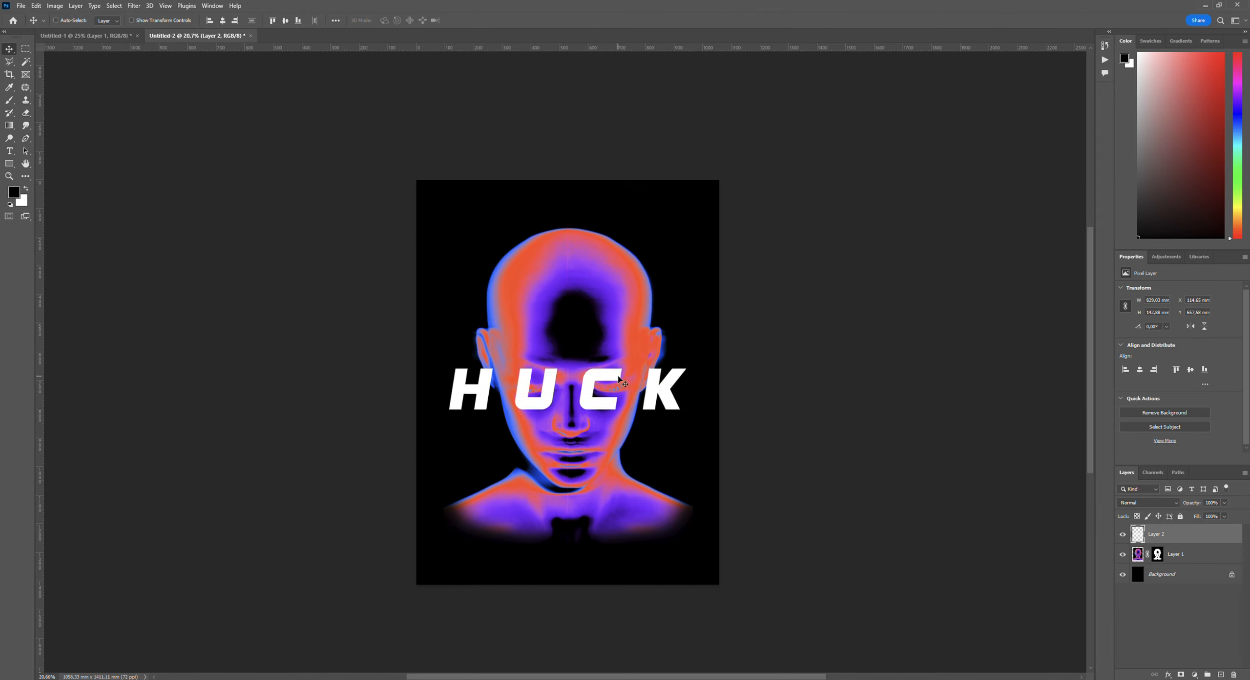
Paste the three-line slogan in white, about 636 mm wide across the chest, and nudge the HUCK title slightly up.
{"action": "key", "text": "ctrl+v"}
{"action": "key", "text": "ctrl+t"}
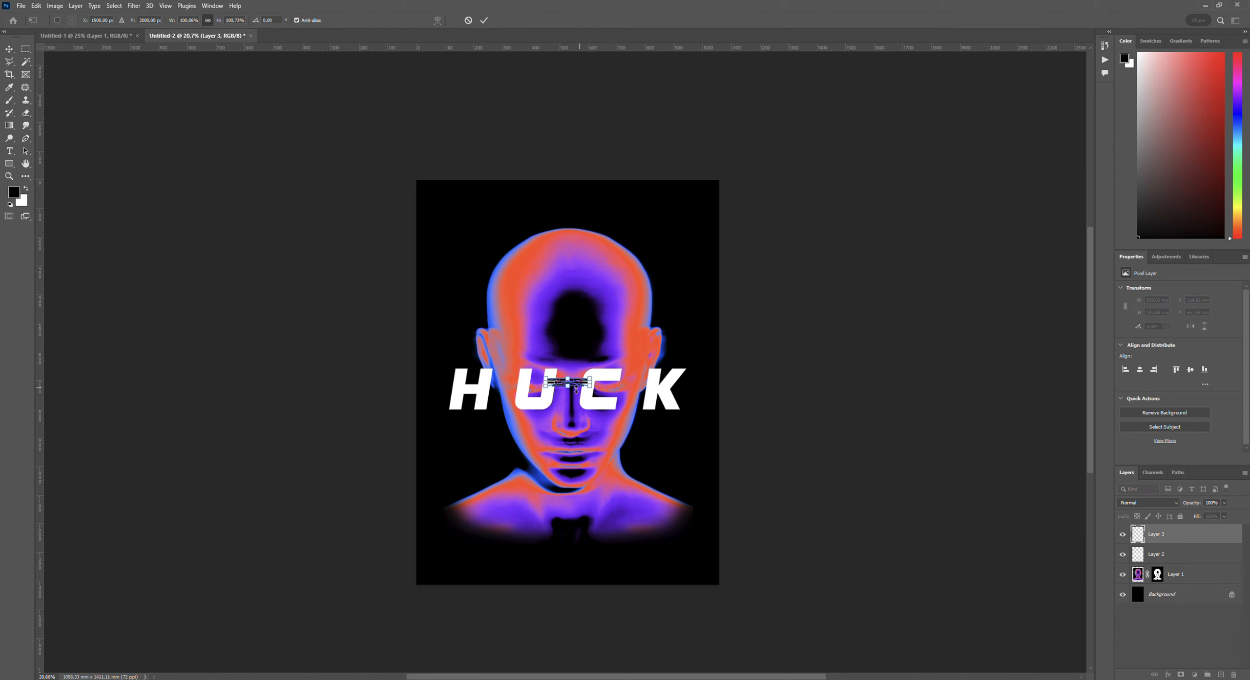
{"action": "left_click_drag", "start_coordinate": [567, 389], "coordinate": [590, 534]}
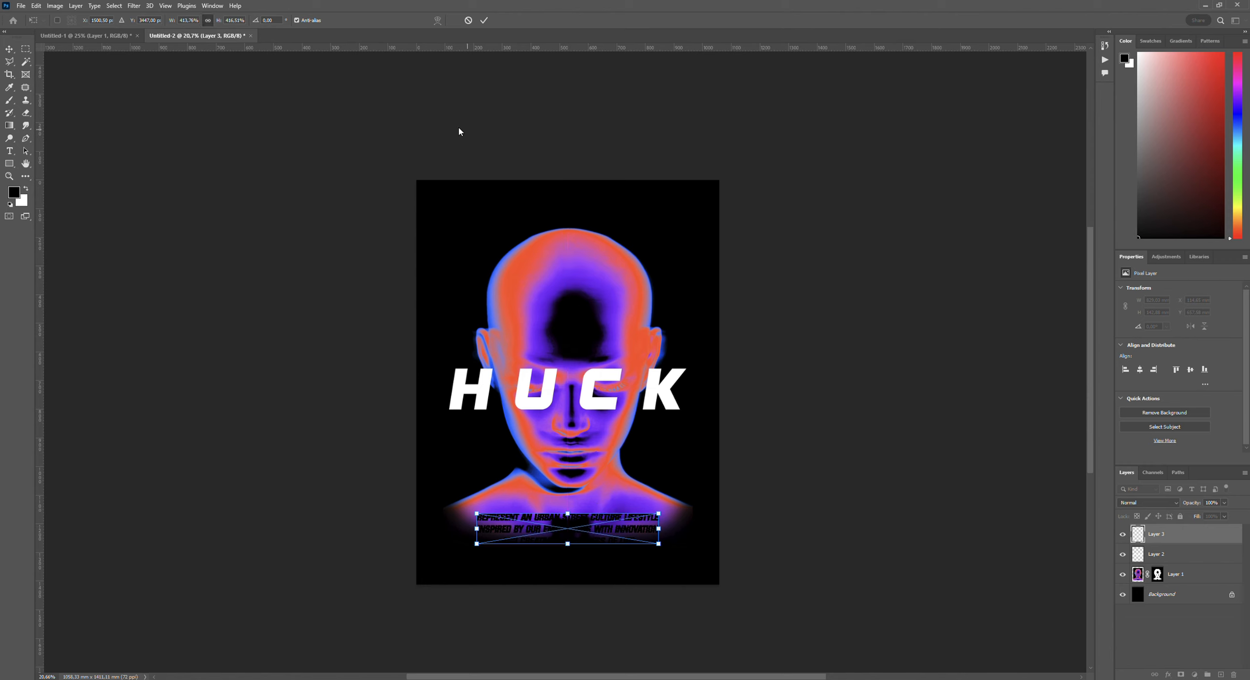
{"action": "left_click", "coordinate": [484, 20]}
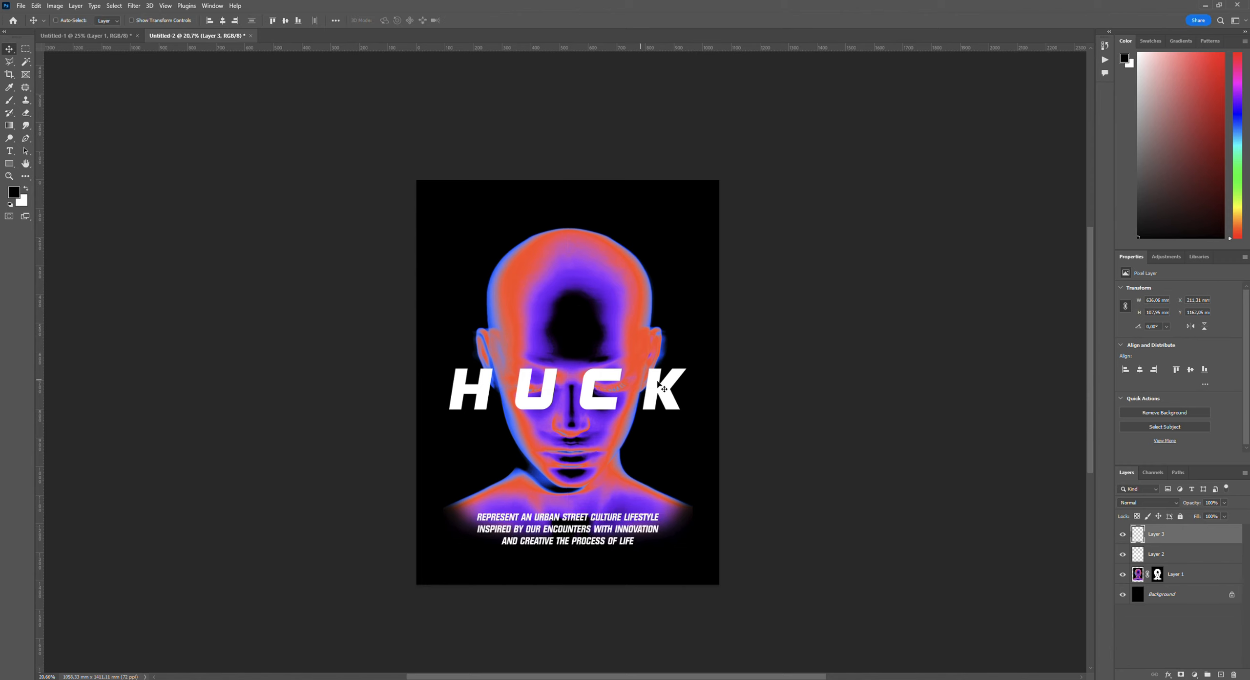
{"action": "left_click", "coordinate": [1143, 555]}
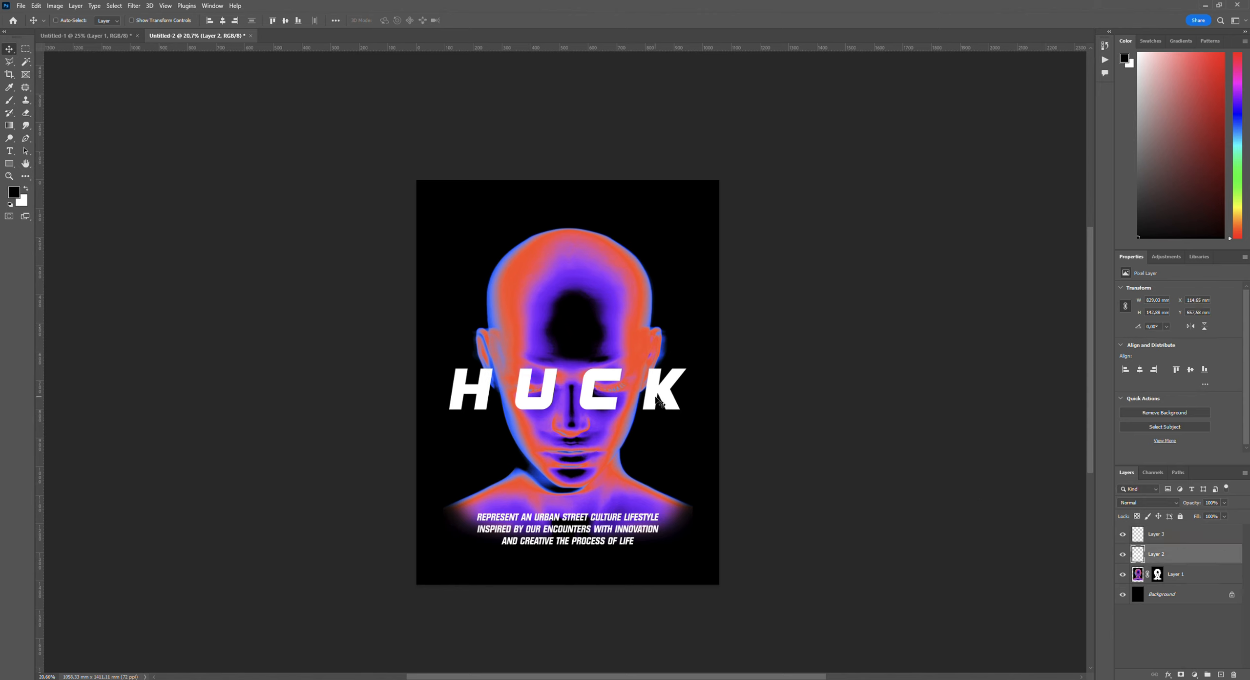
{"action": "left_click_drag", "start_coordinate": [660, 403], "coordinate": [657, 395]}
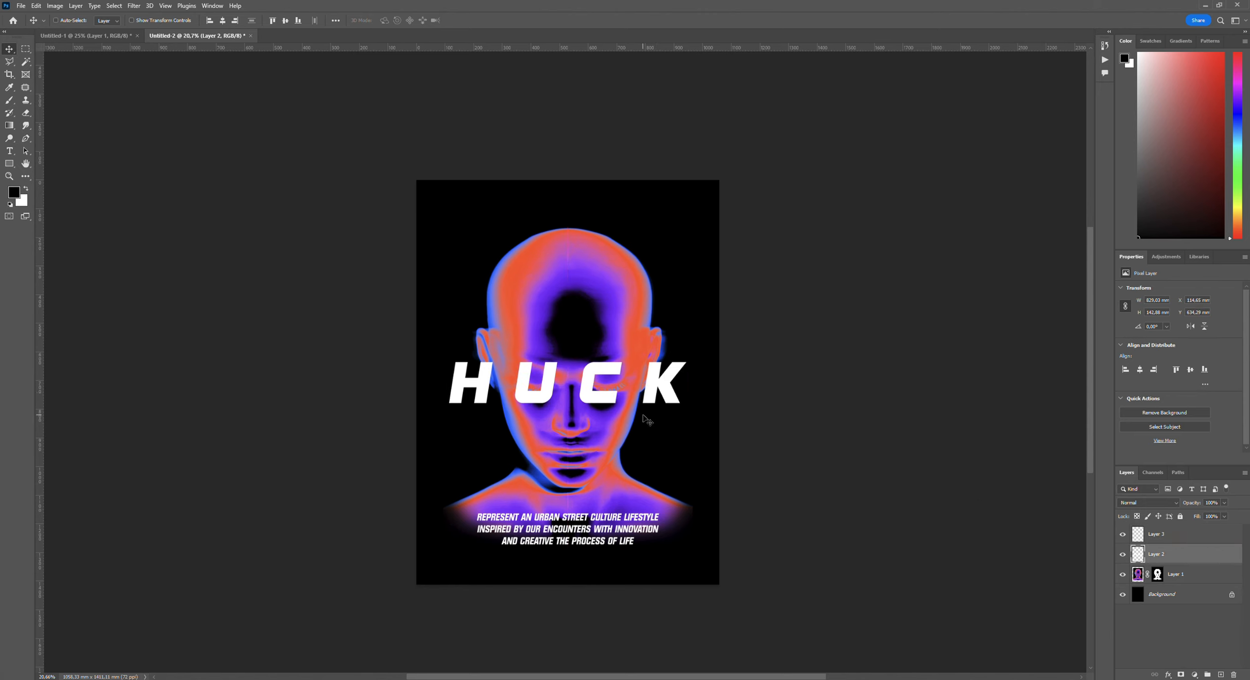
Paste the split "20 23" text, enlarge it to about 555 mm wide on either side of the chin, and invert it to white.
{"action": "key", "text": "ctrl+v"}
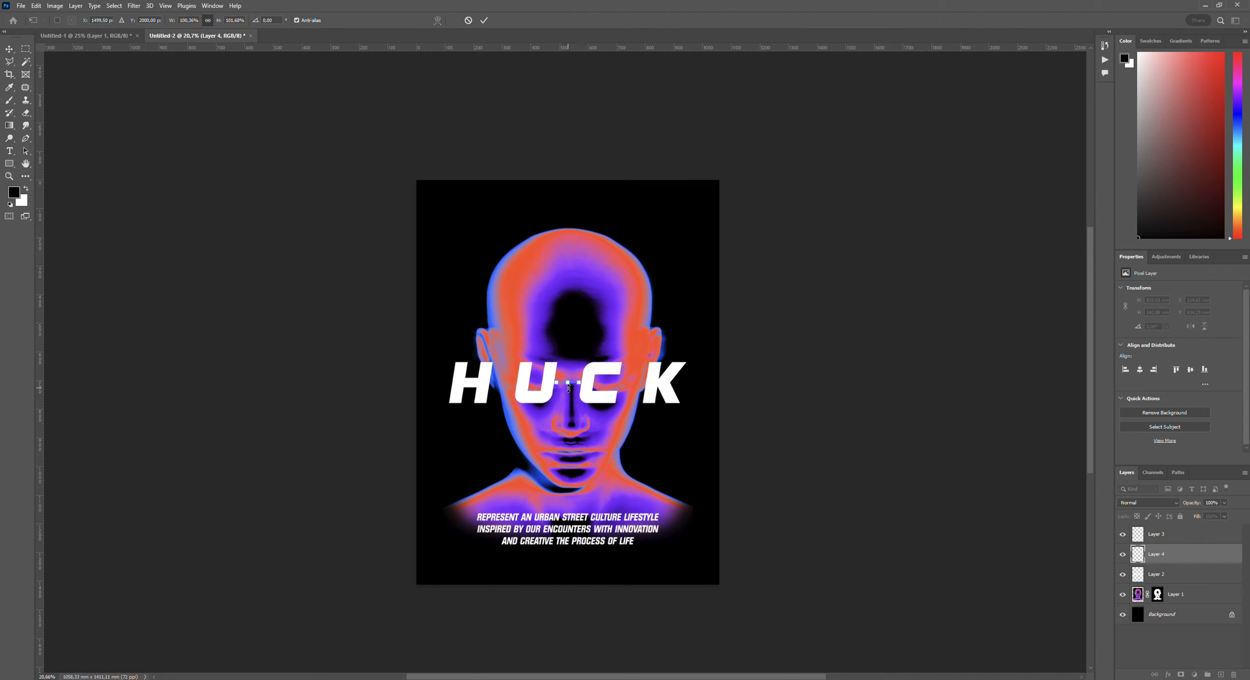
{"action": "left_click_drag", "start_coordinate": [568, 388], "coordinate": [635, 456]}
{"action": "left_click", "coordinate": [484, 20]}
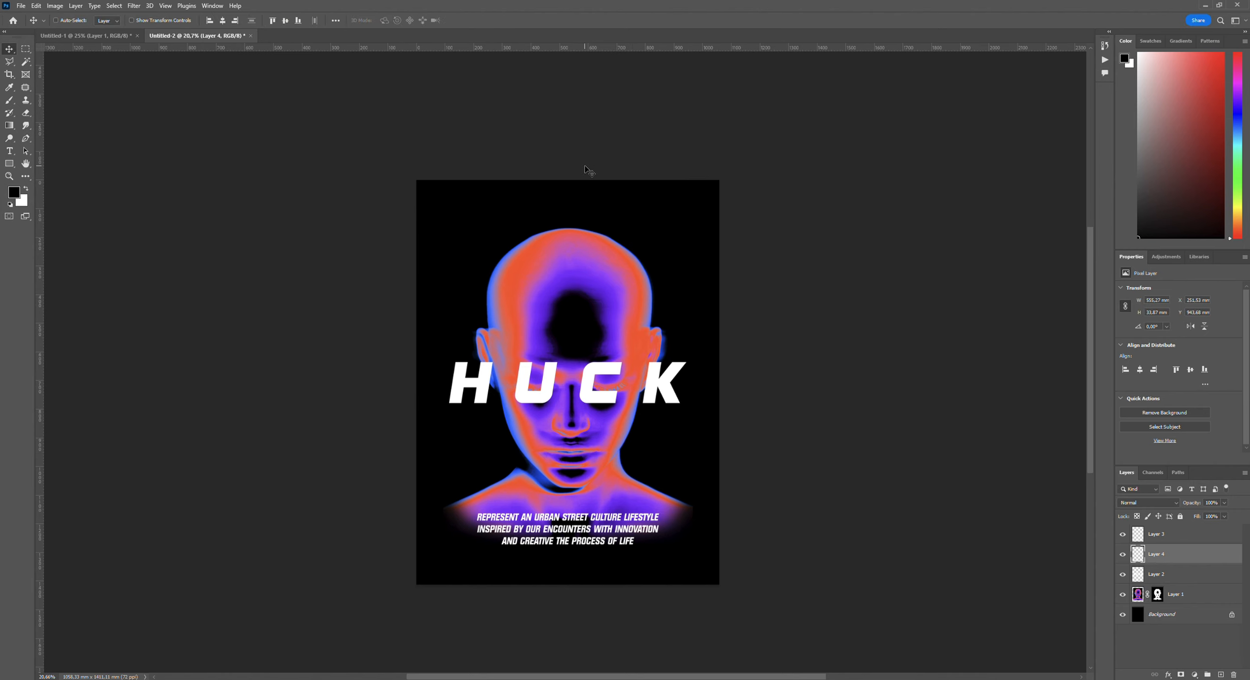
{"action": "key", "text": "ctrl+i"}
Select the head and all three text layers together and move them slightly up on the black background.
{"action": "left_click", "coordinate": [1167, 600]}
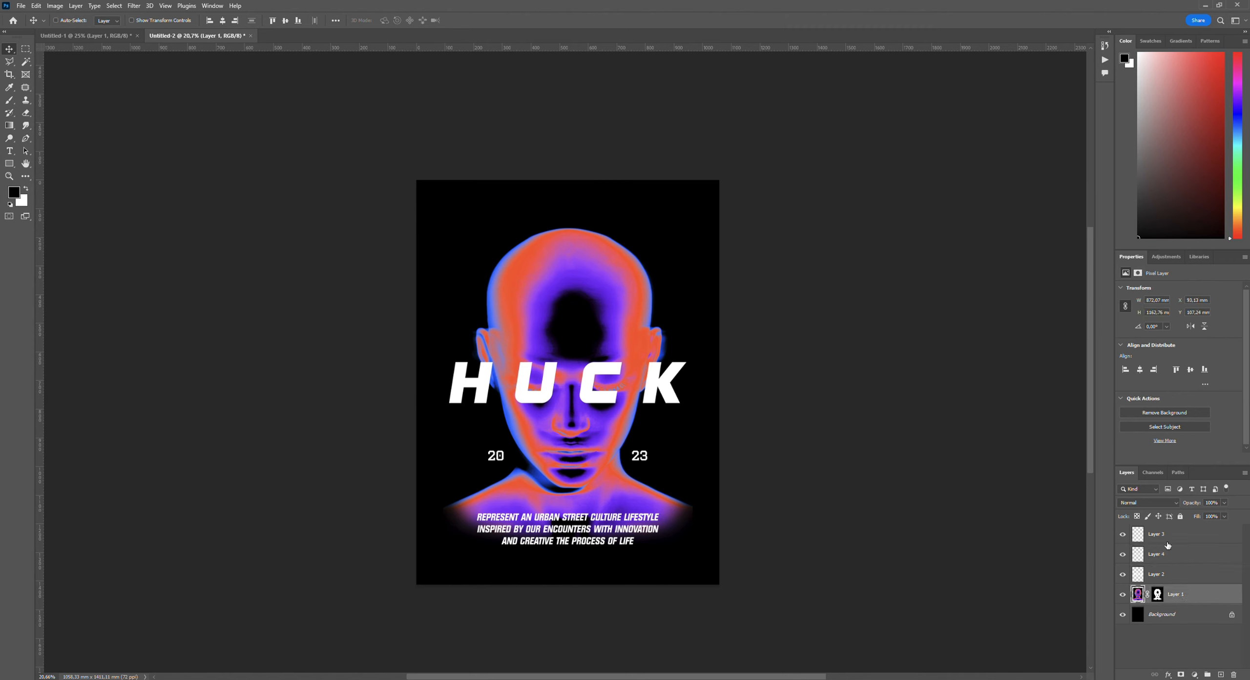
{"action": "left_click", "coordinate": [1133, 539], "text": "shift"}
{"action": "left_click_drag", "start_coordinate": [644, 429], "coordinate": [626, 408]}
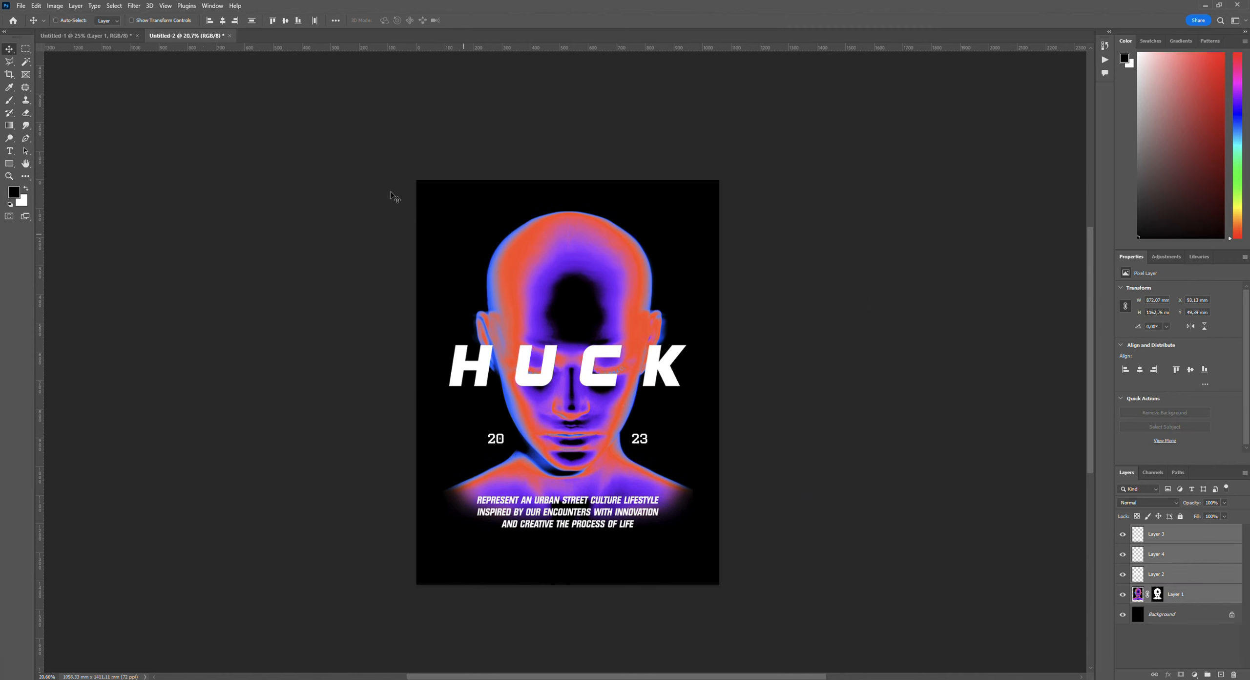